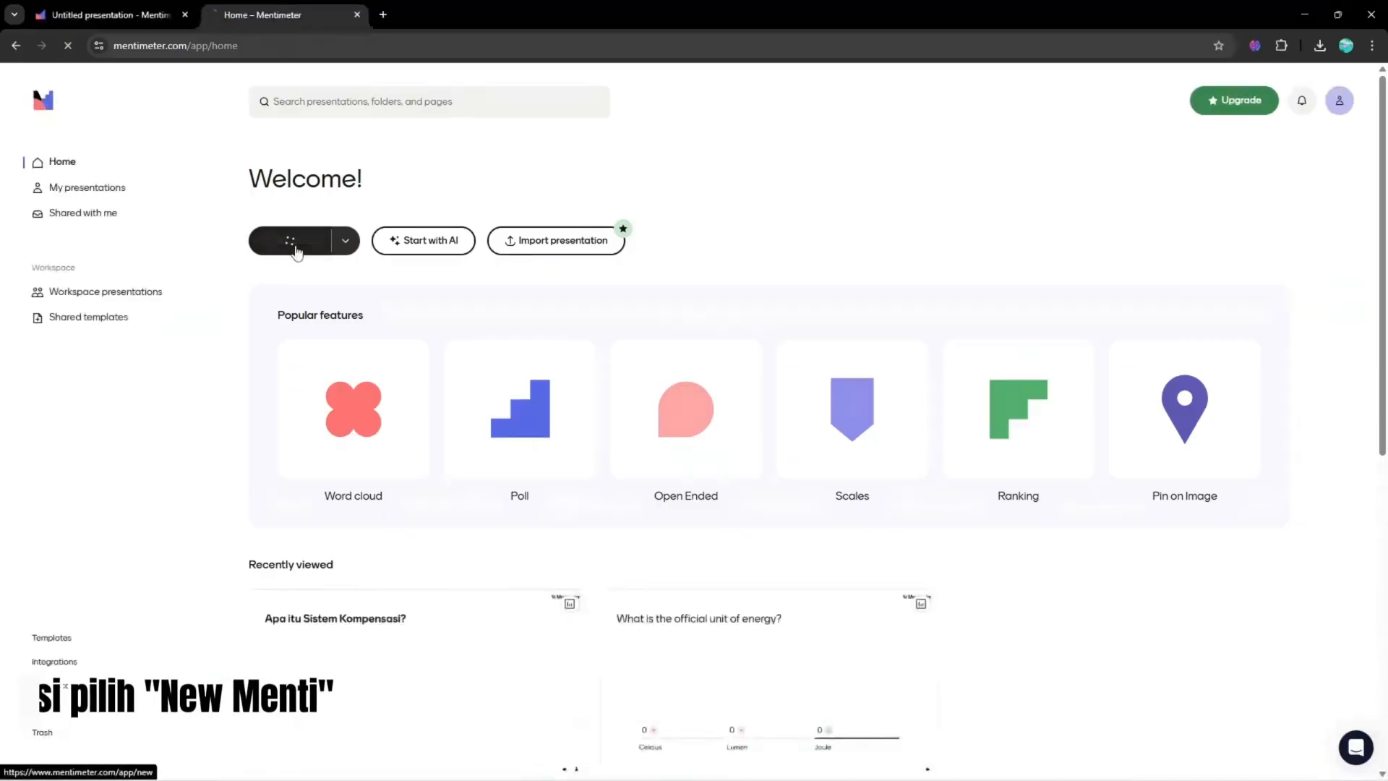
- Create a new Menti from scratch and make the first slide a Word Cloud question
click(283, 239)
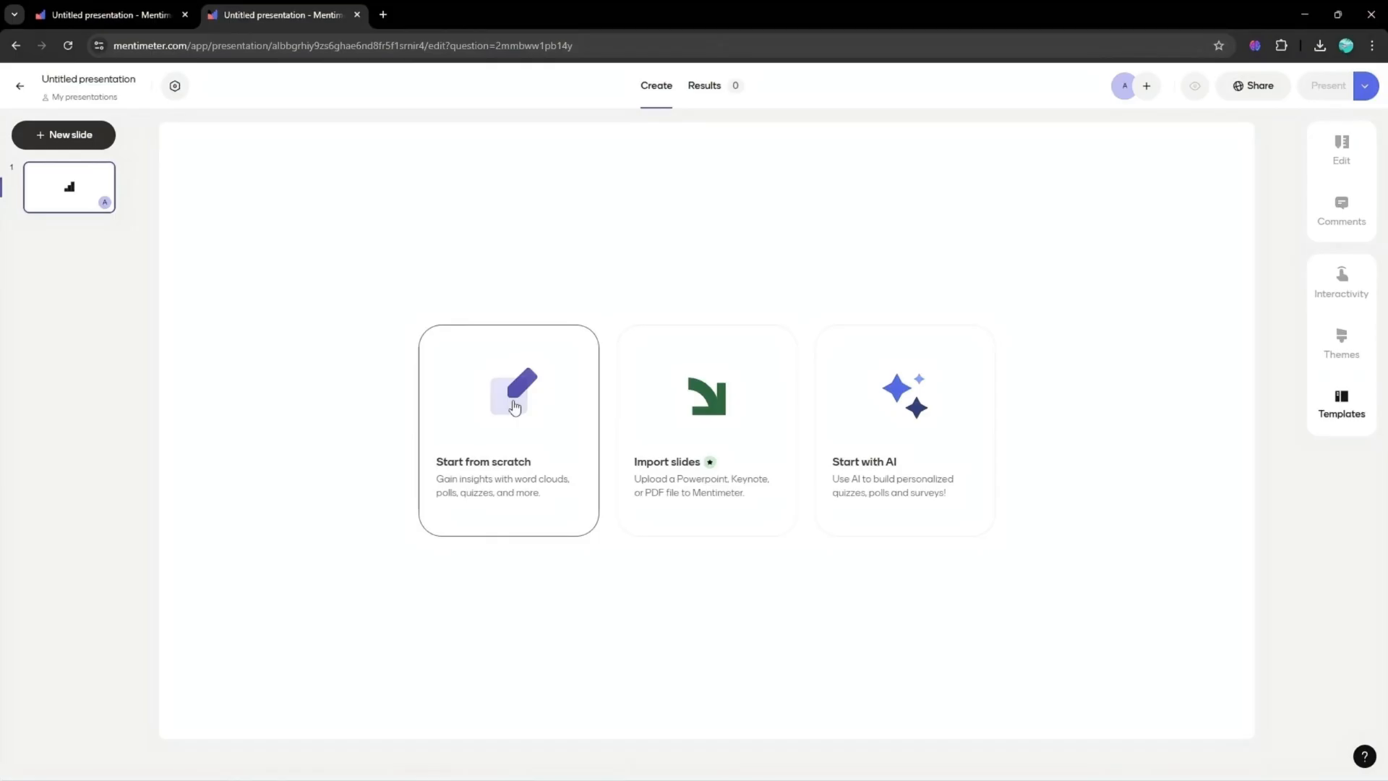
click(515, 407)
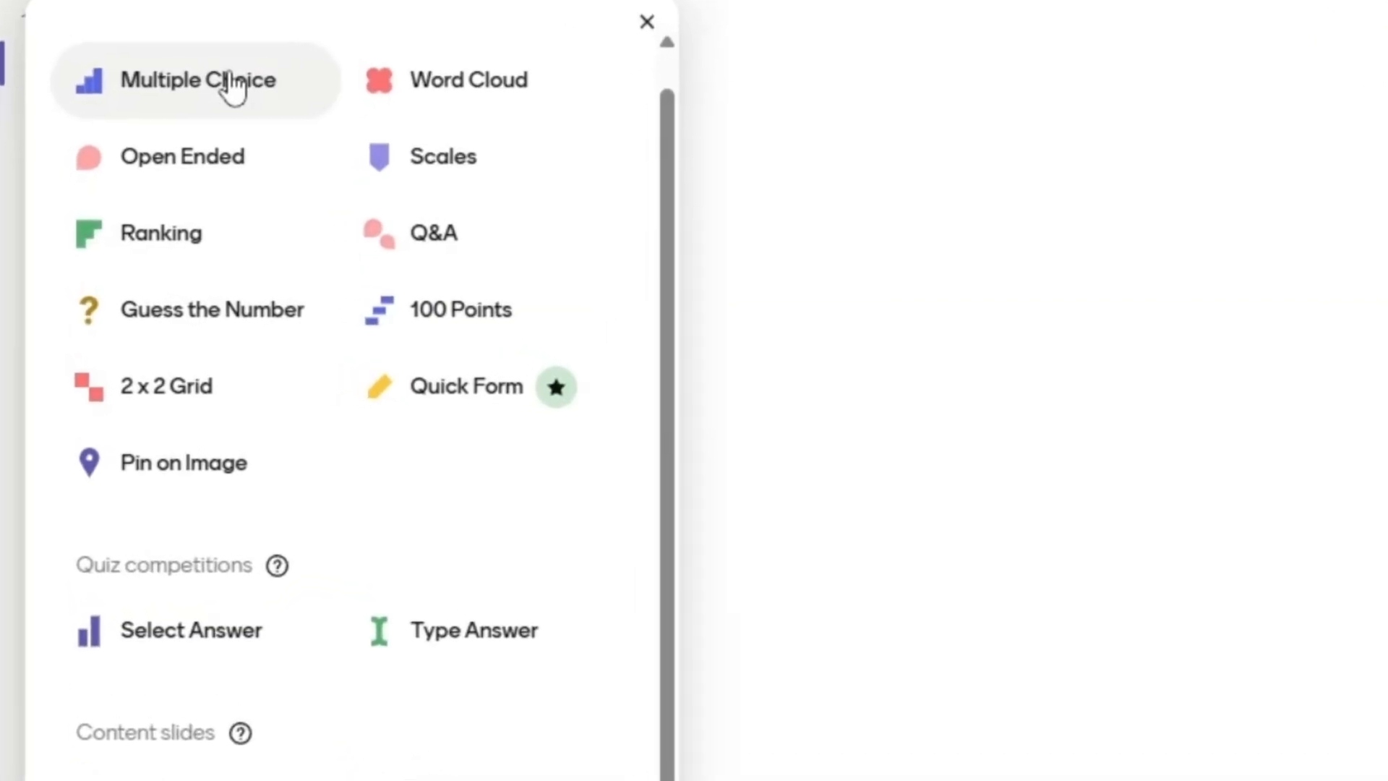
click(232, 83)
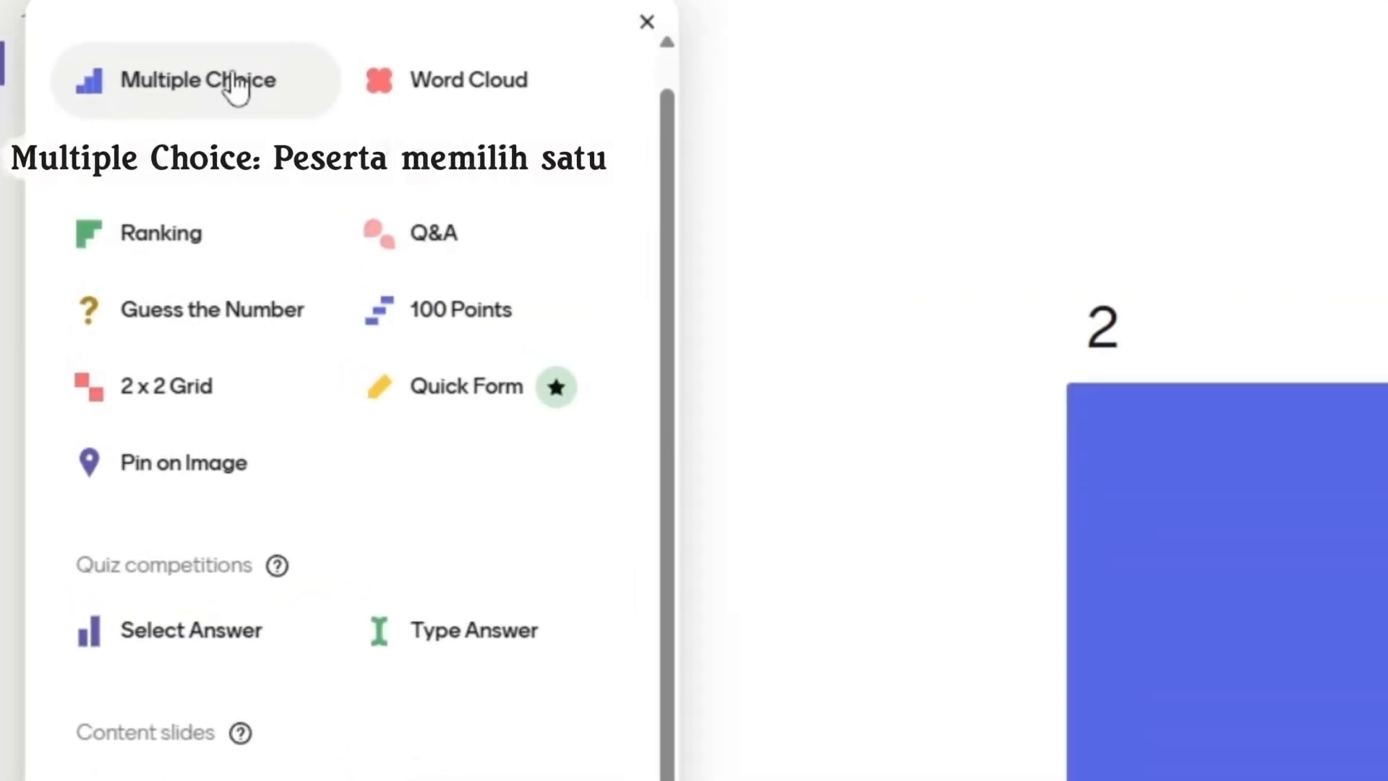
mouse_move(427, 85)
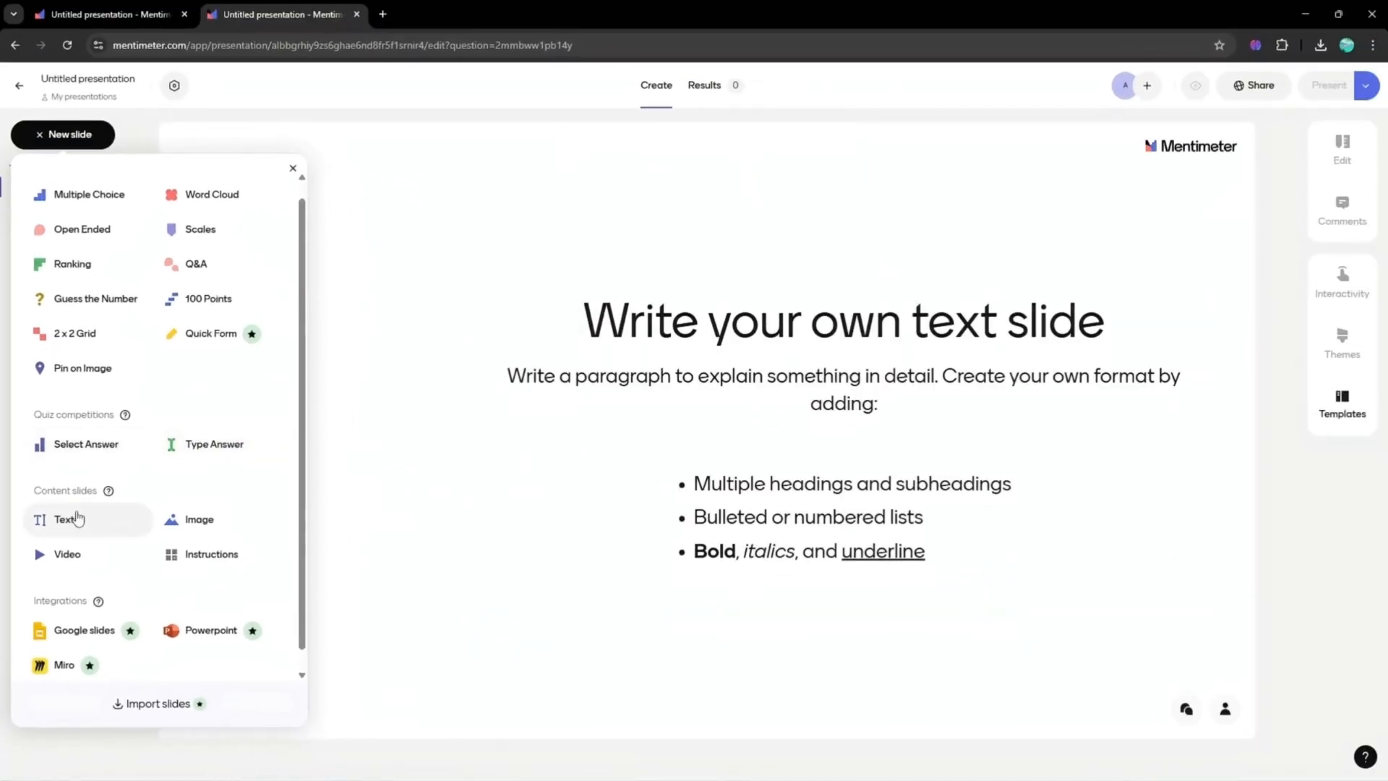
click(217, 197)
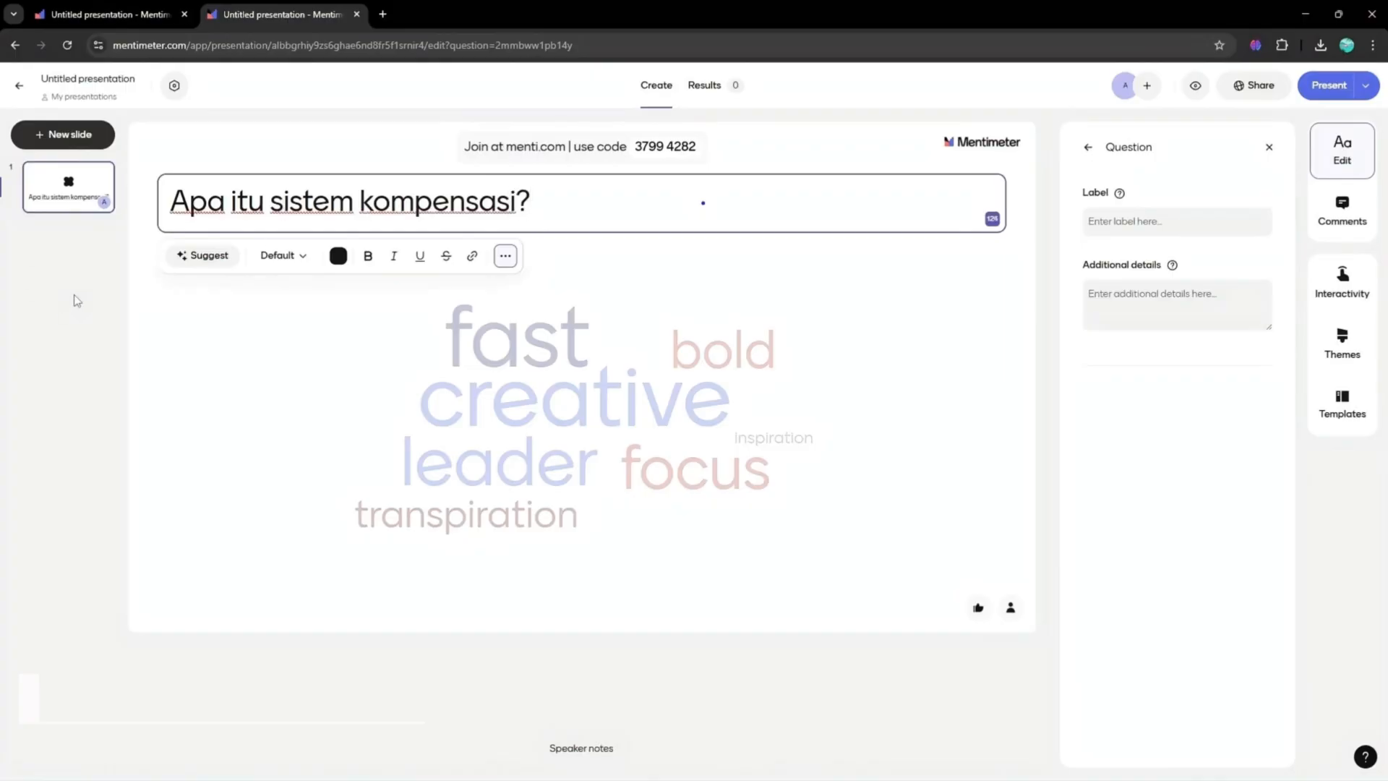
- Add a new Select Answer quiz slide
click(72, 134)
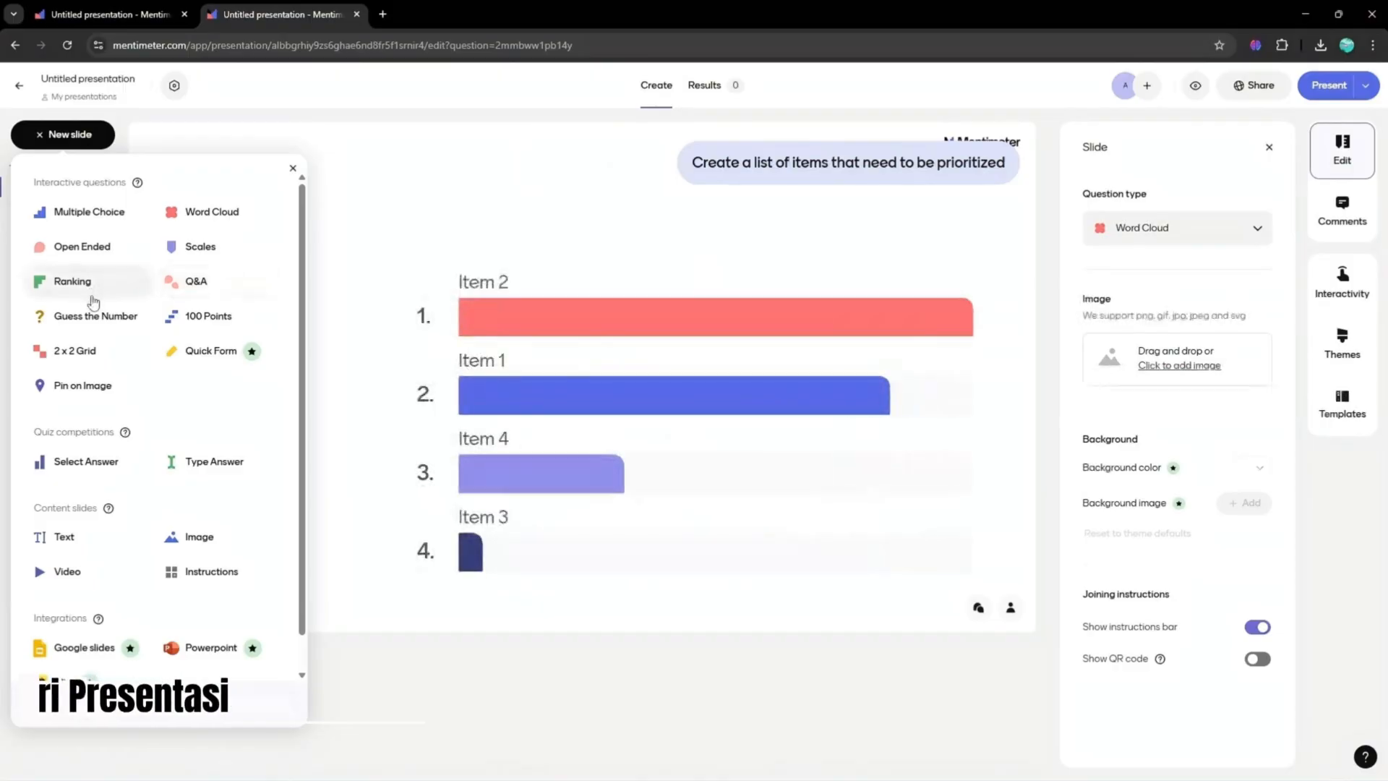
click(85, 462)
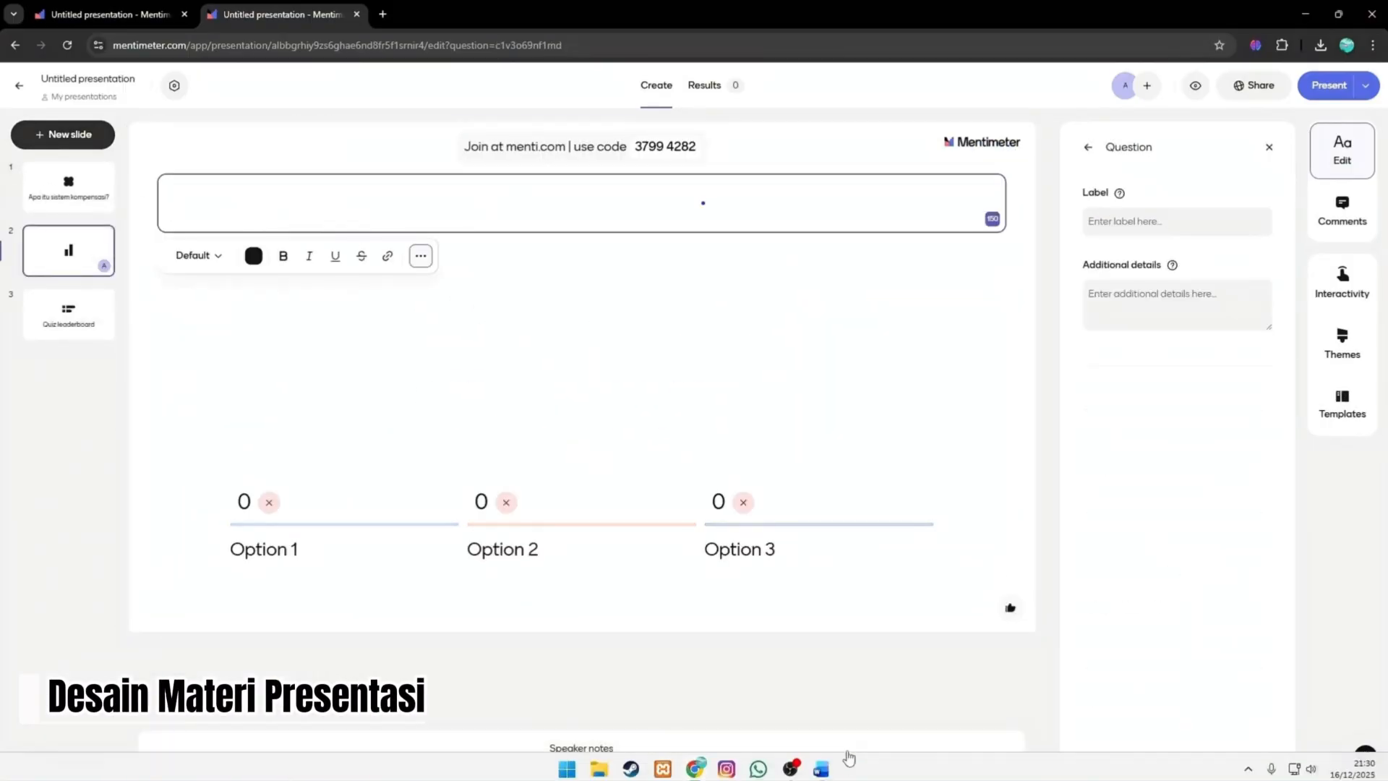
- Switch to the Word document for reference and complete the question as 'Apa tujuan sistem kompensasi pada manajemen sumber daya manusia?'
click(822, 769)
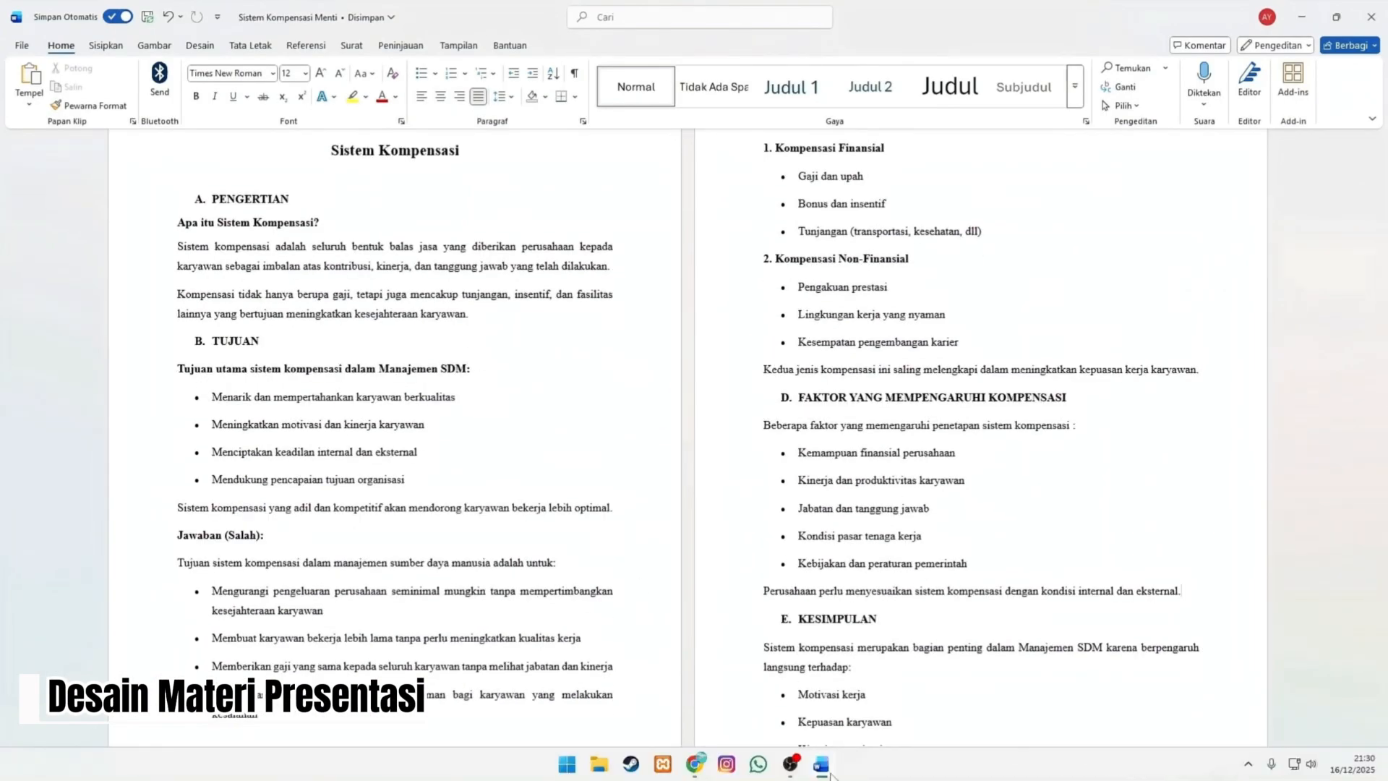
click(821, 766)
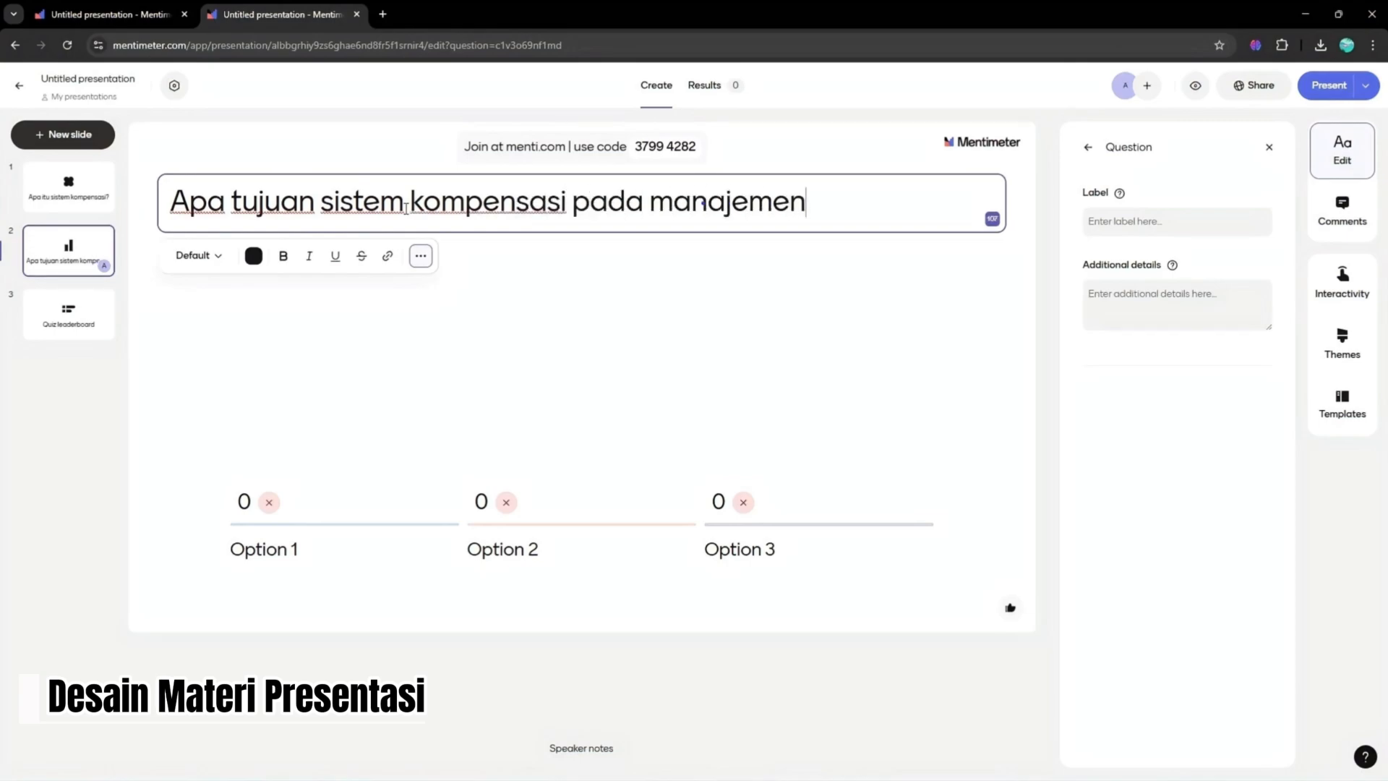
text(daya manusia?)
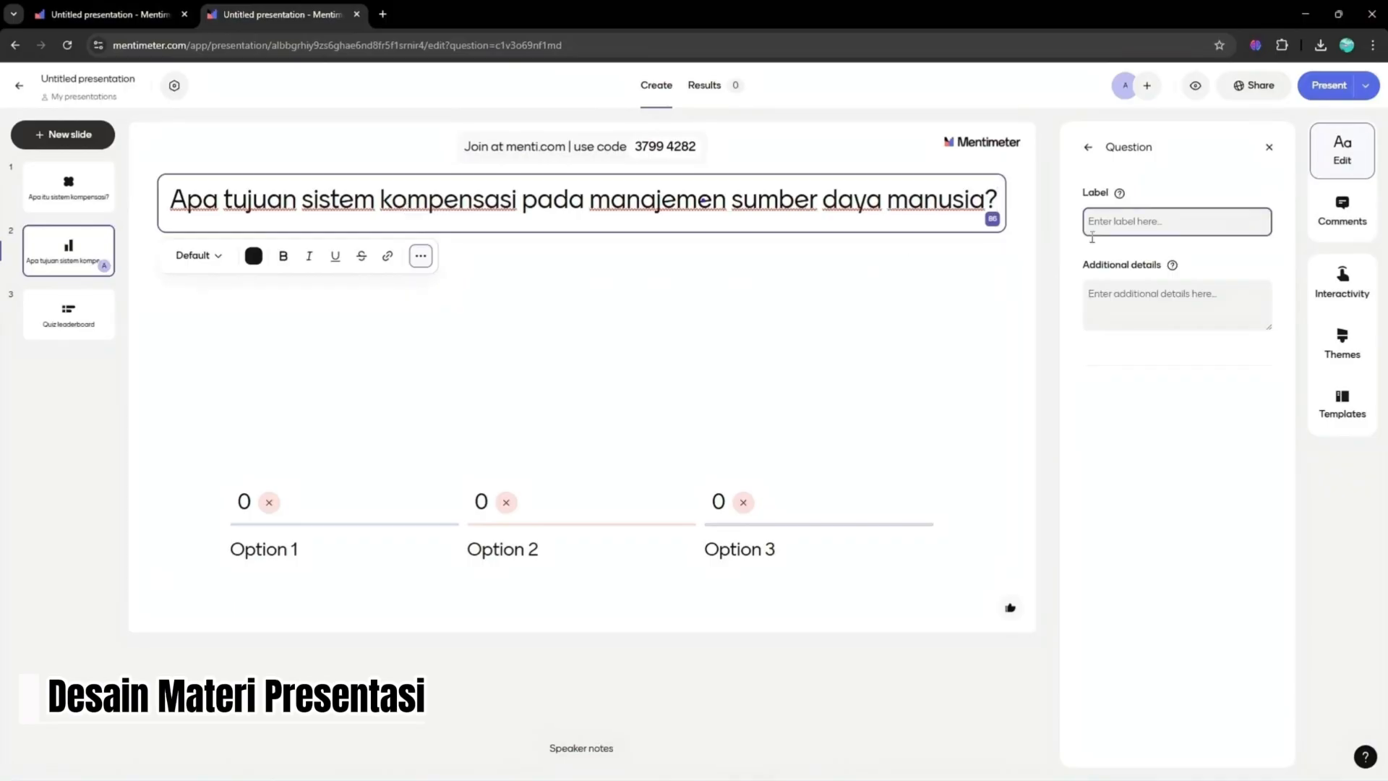
- Enter 'Menarik dan mempertahankan karyawan berkualitas.' as the first option and mark it as the correct answer
click(579, 434)
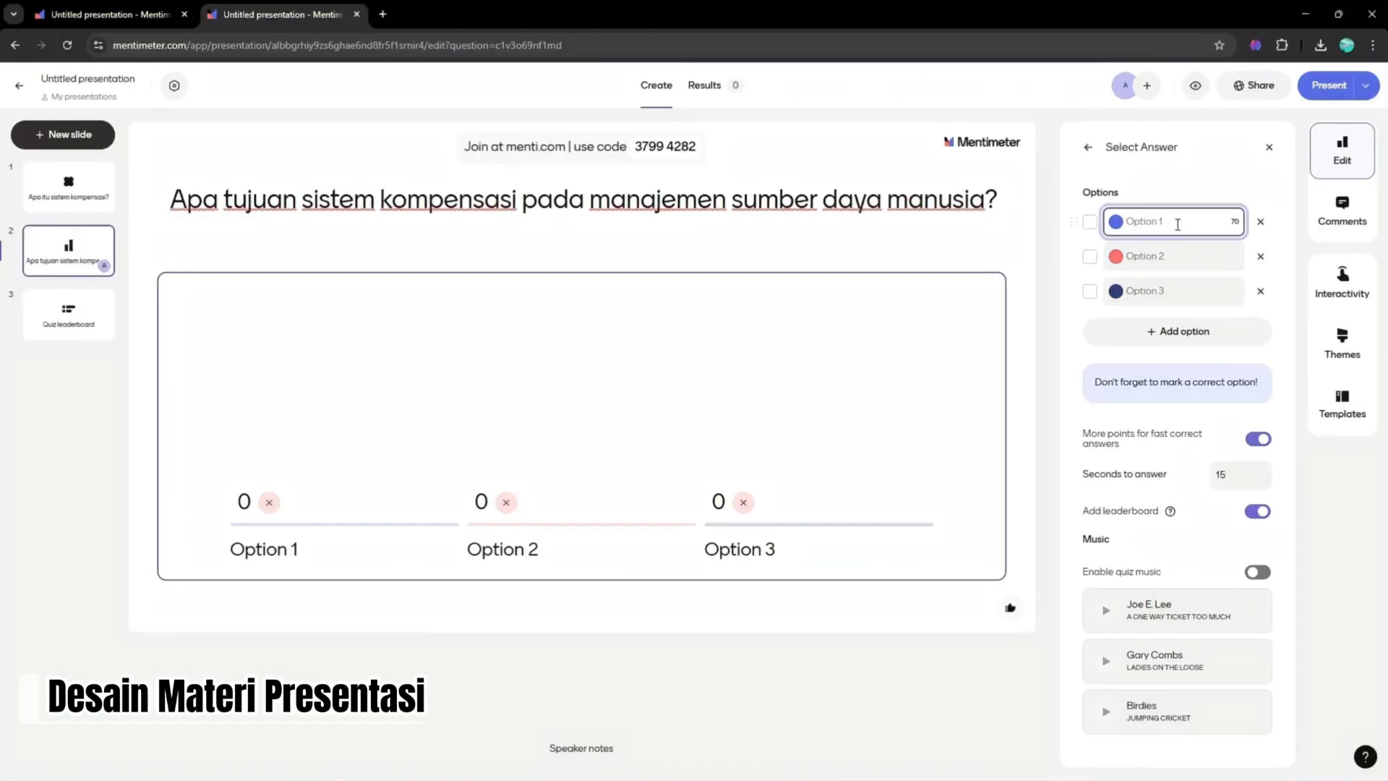
text(Menarik dan mempertahan)
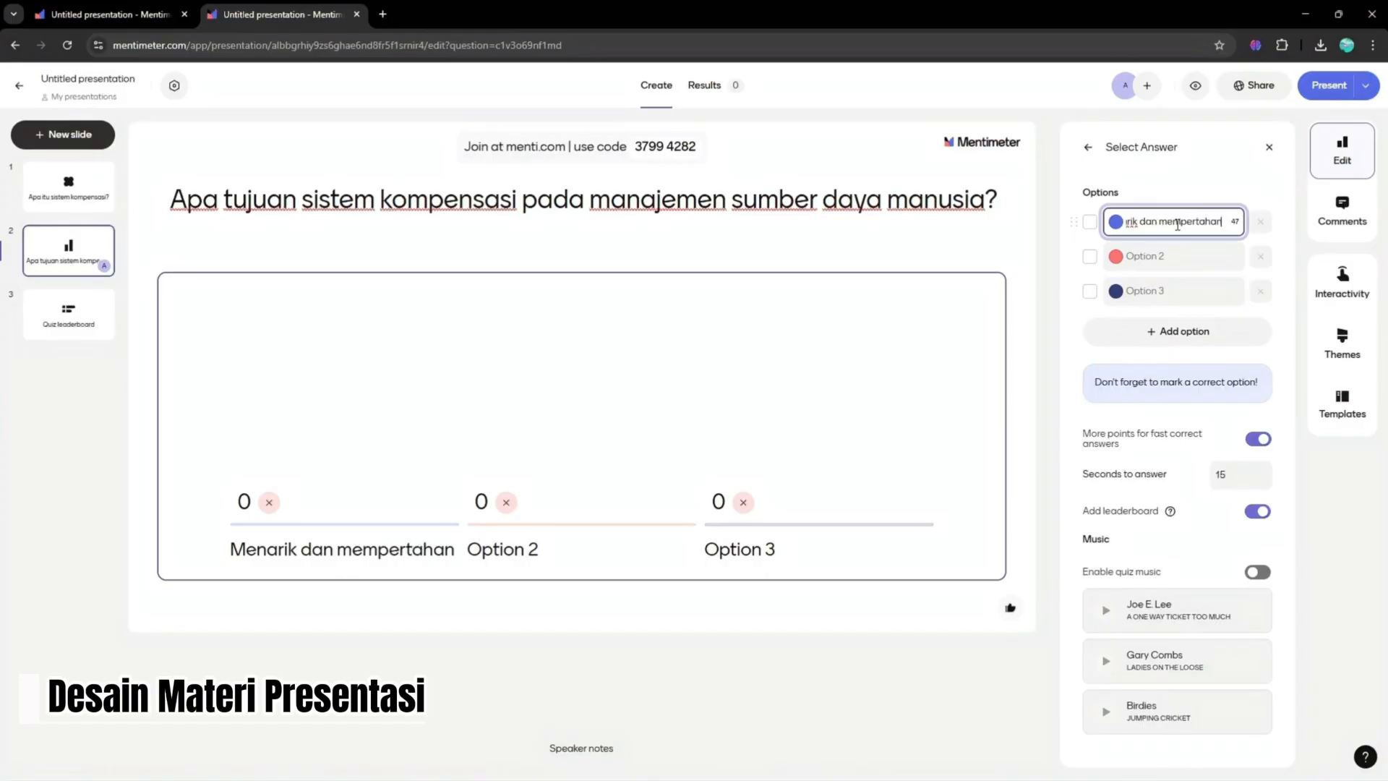
text(kan karyawan berkualitas)
click(1171, 256)
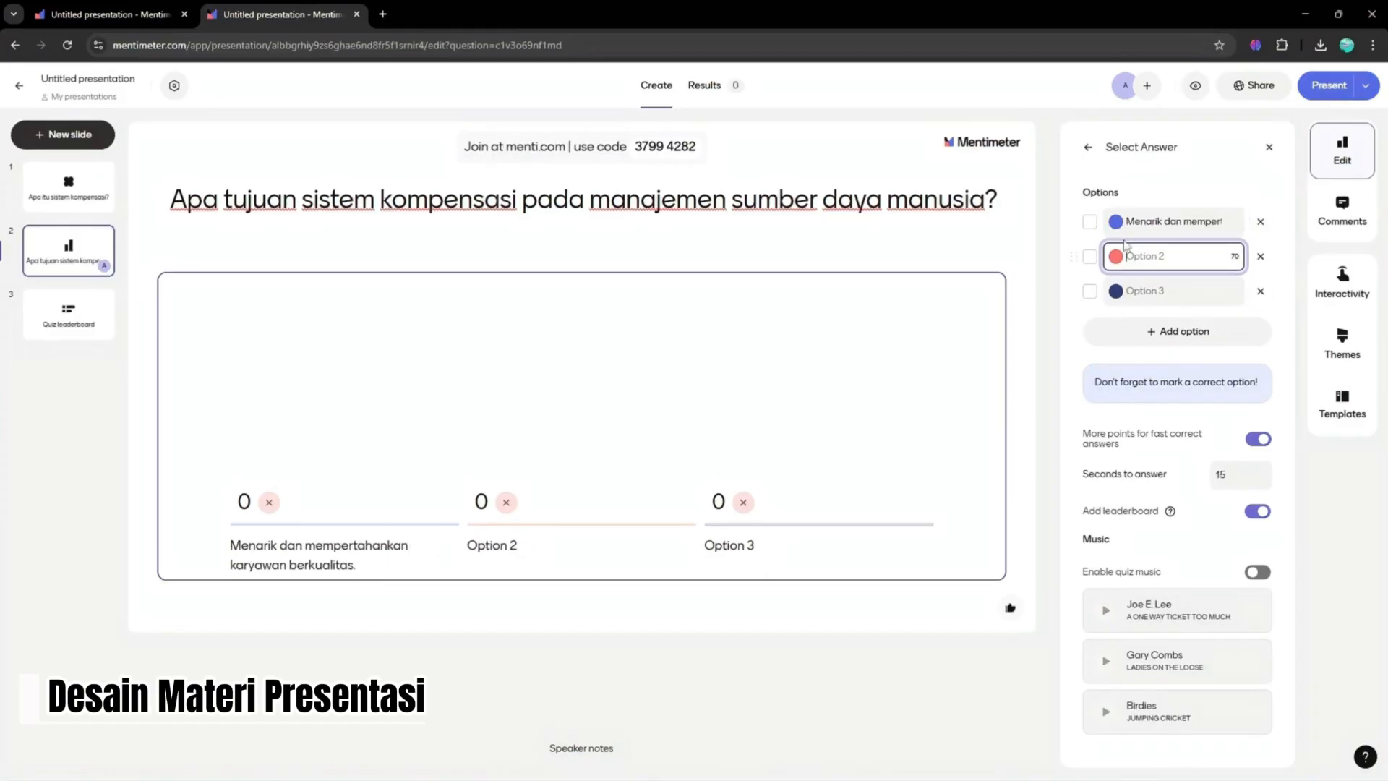
click(1090, 221)
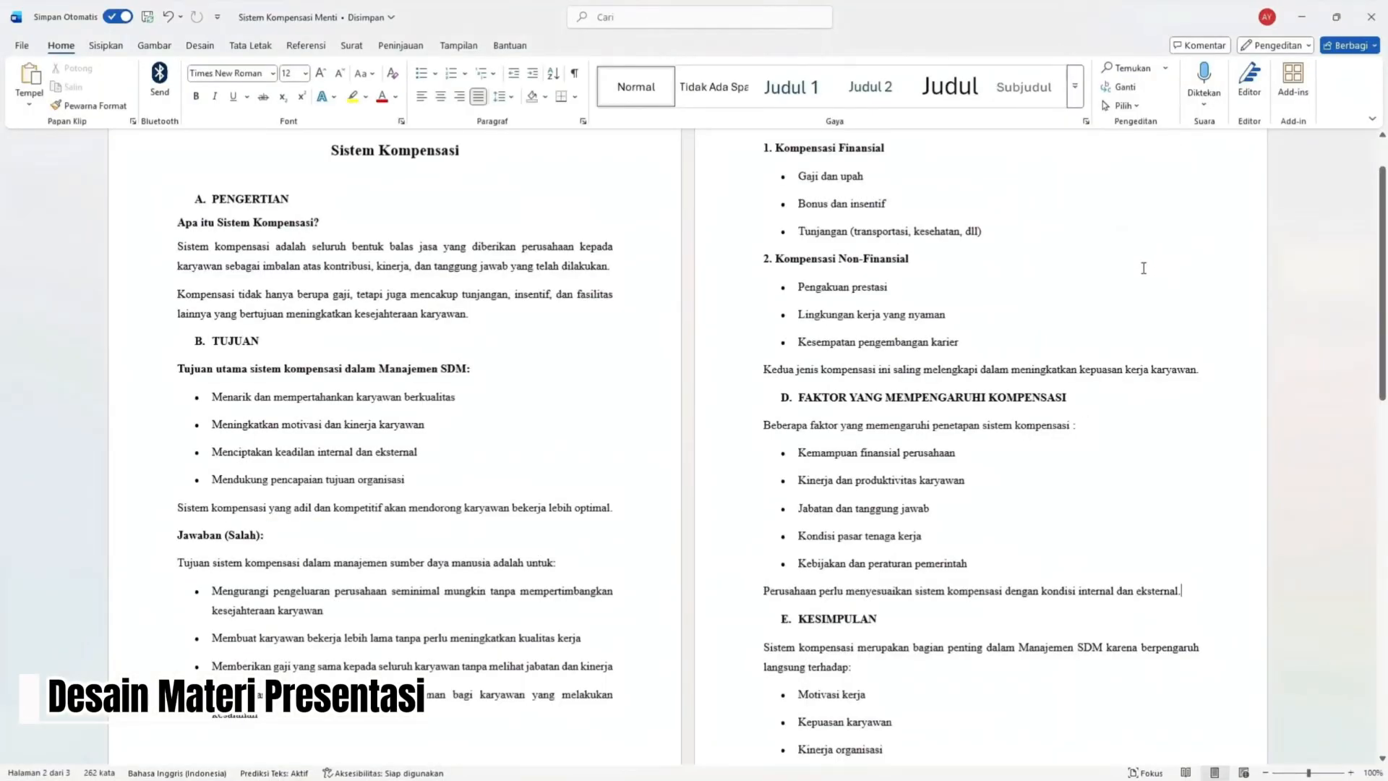
- Copy the first wrong answer from the Word document and paste it into the second option
drag(189, 572, 660, 587)
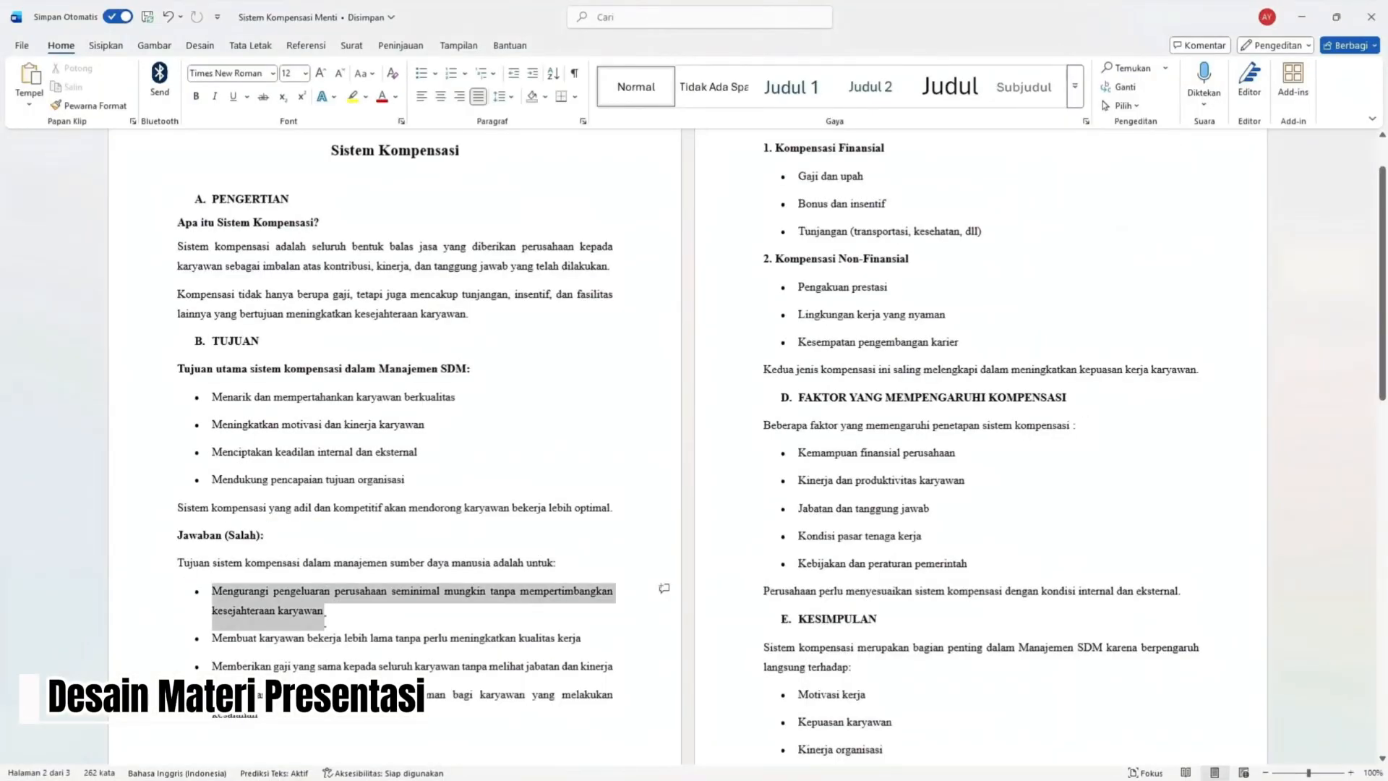
key(ctrl+c)
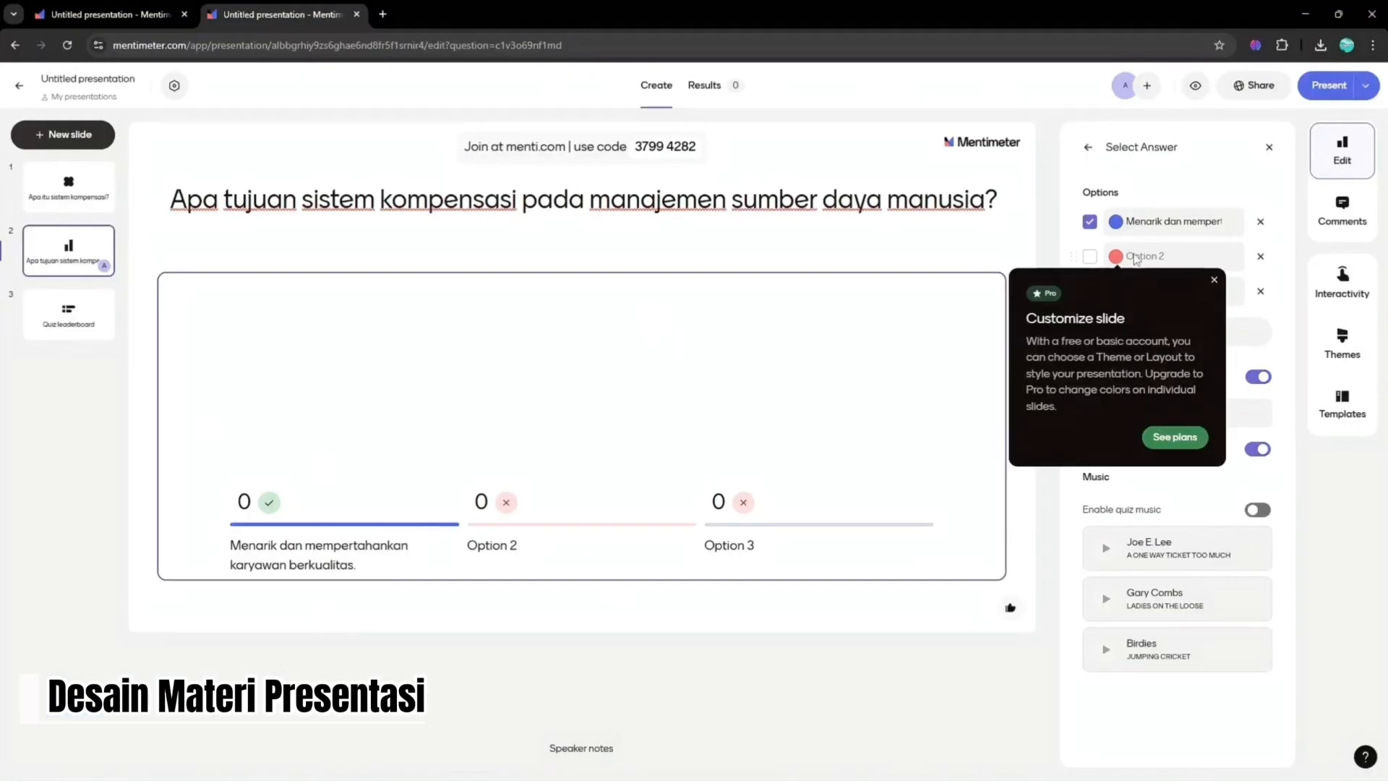
click(1164, 255)
key(ctrl+v)
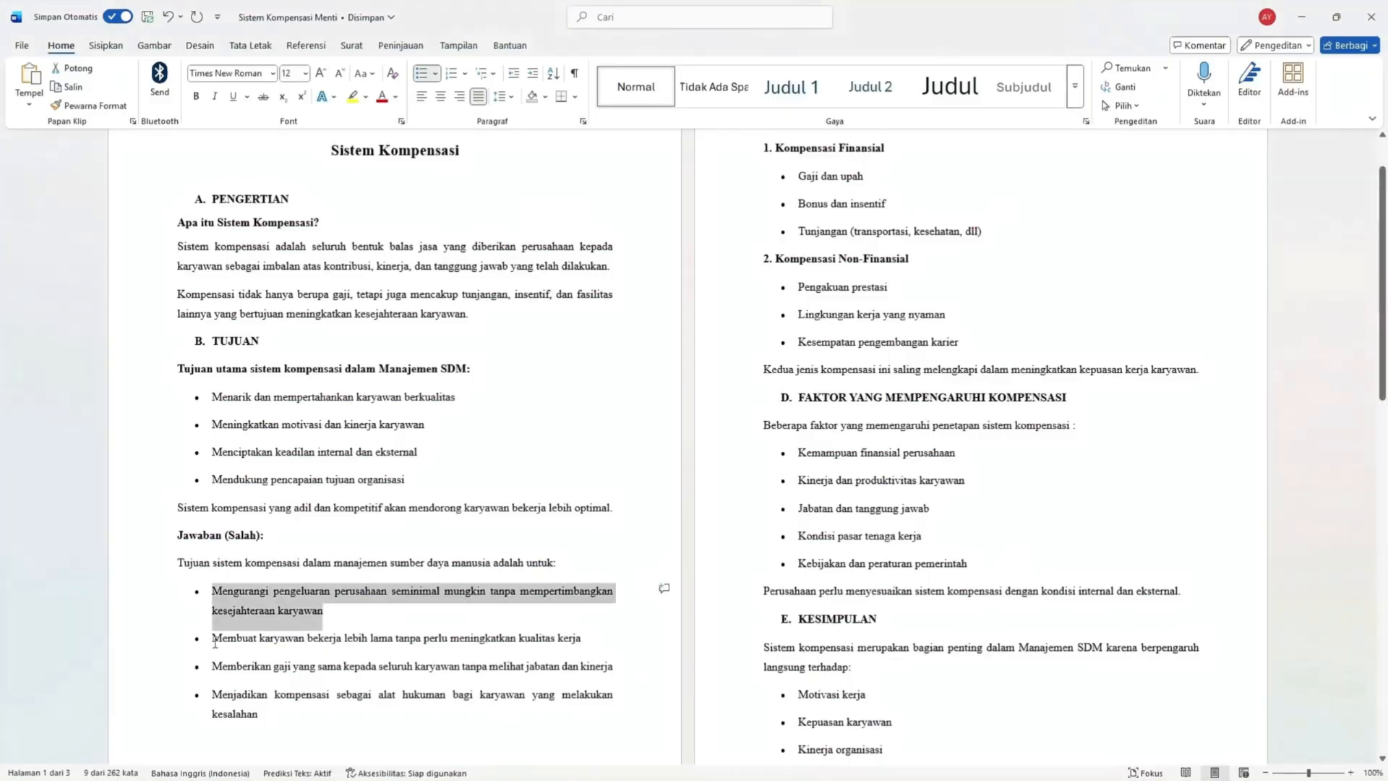
- Replace the second option with 'Membuat karyawan bekerja lebih lama tanpa perlu meningkatkan kualitas' copied from the document, removing the bullet
drag(210, 635, 616, 637)
key(ctrl+c)
click(1155, 256)
key(ctrl+a)
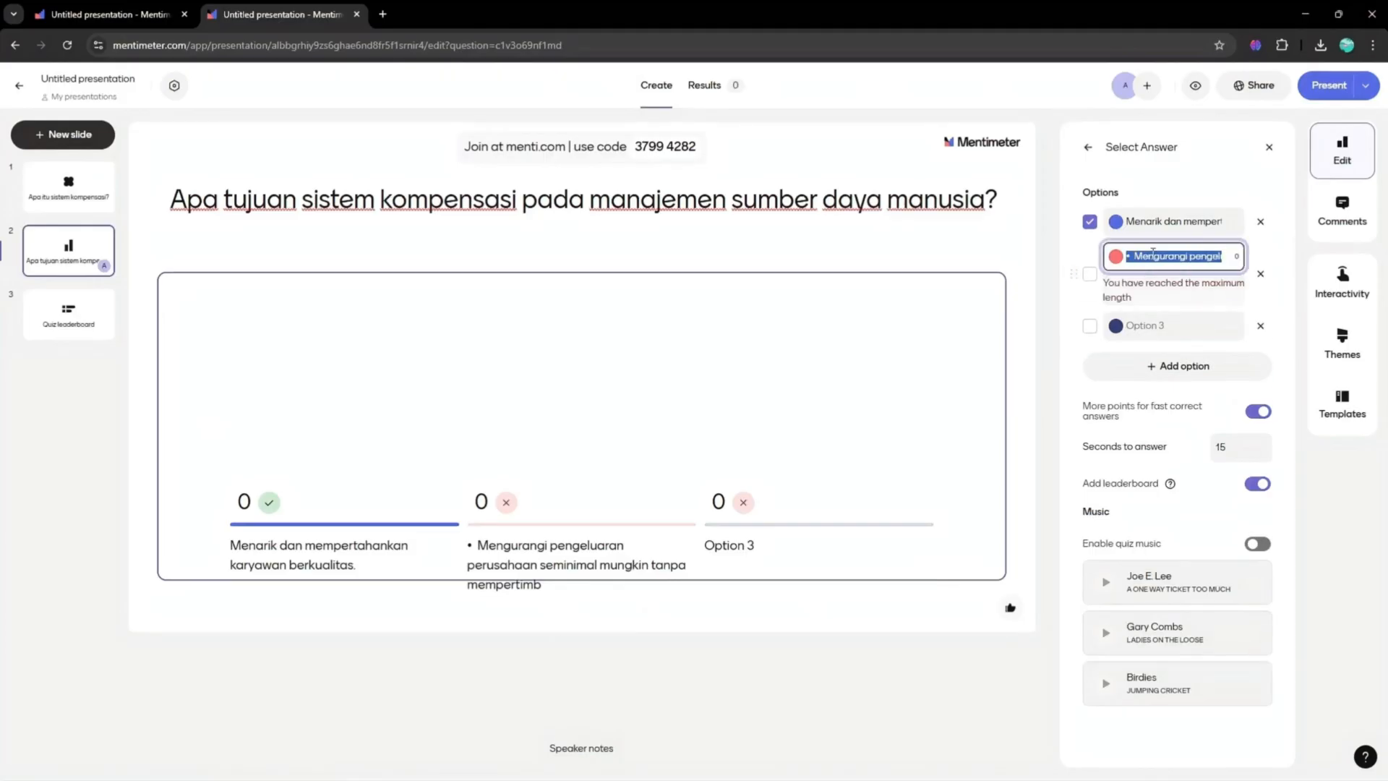
key(ctrl+v)
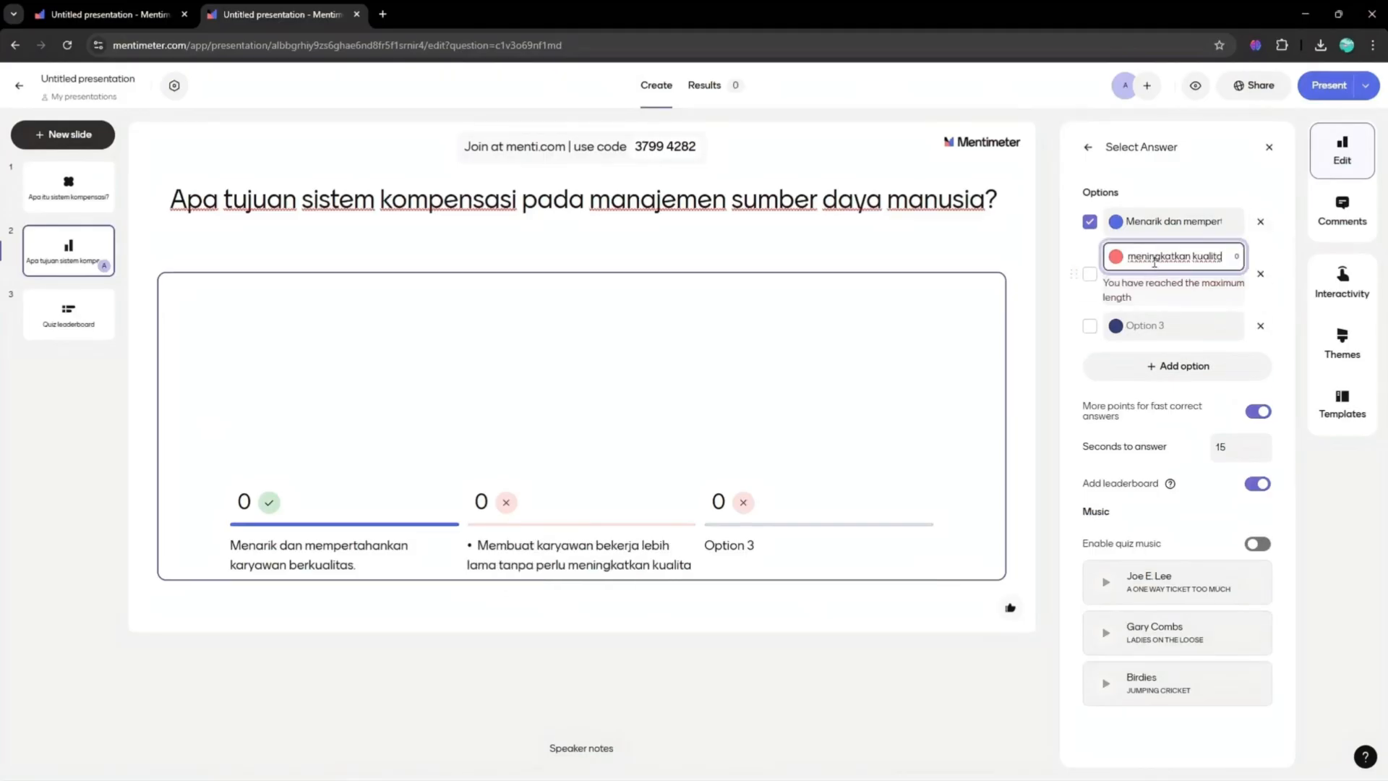
key(Home)
key(Delete)
key(Delete)
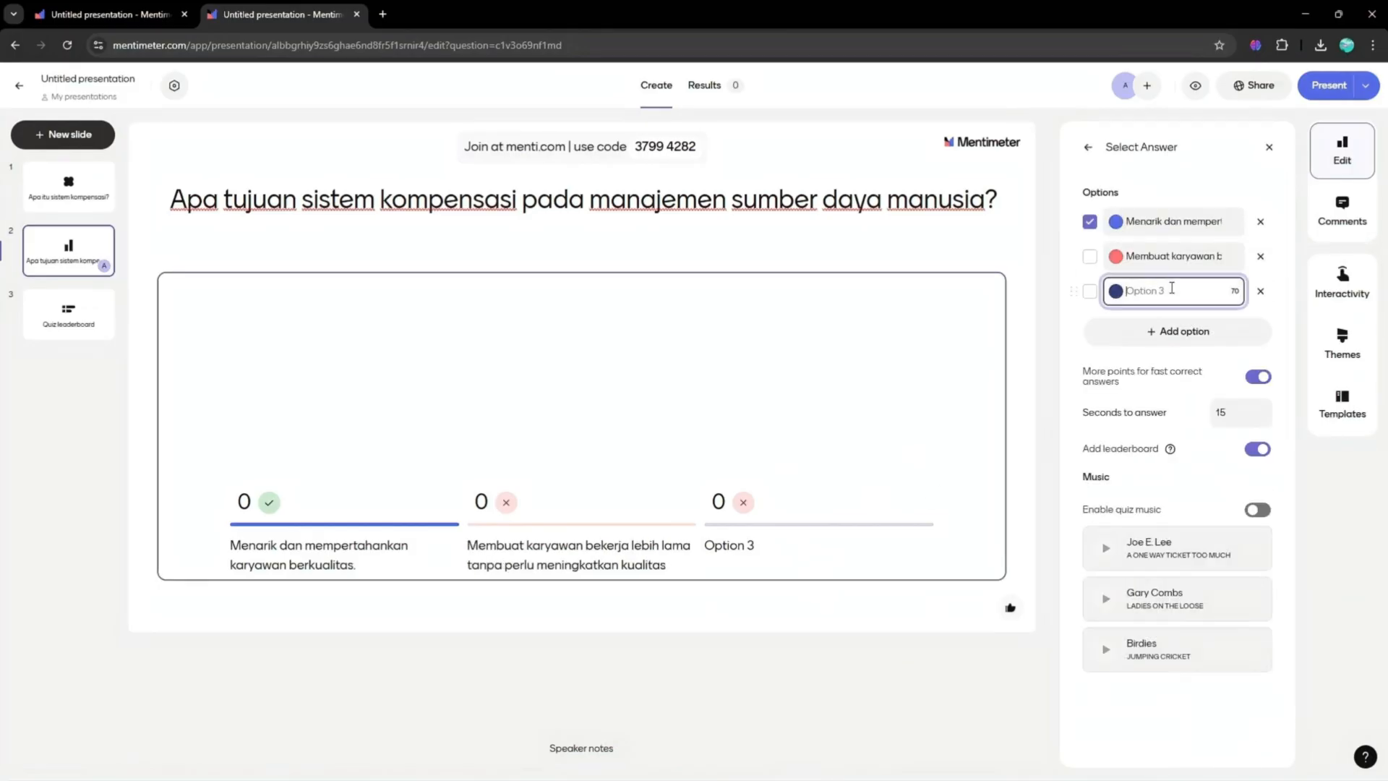
- Paste the third wrong answer into the third option and trim it to 'Memberikan gaji yang sama kepada seluruh karyawan tanpa pandang bulu.'
drag(212, 666, 616, 669)
key(ctrl+c)
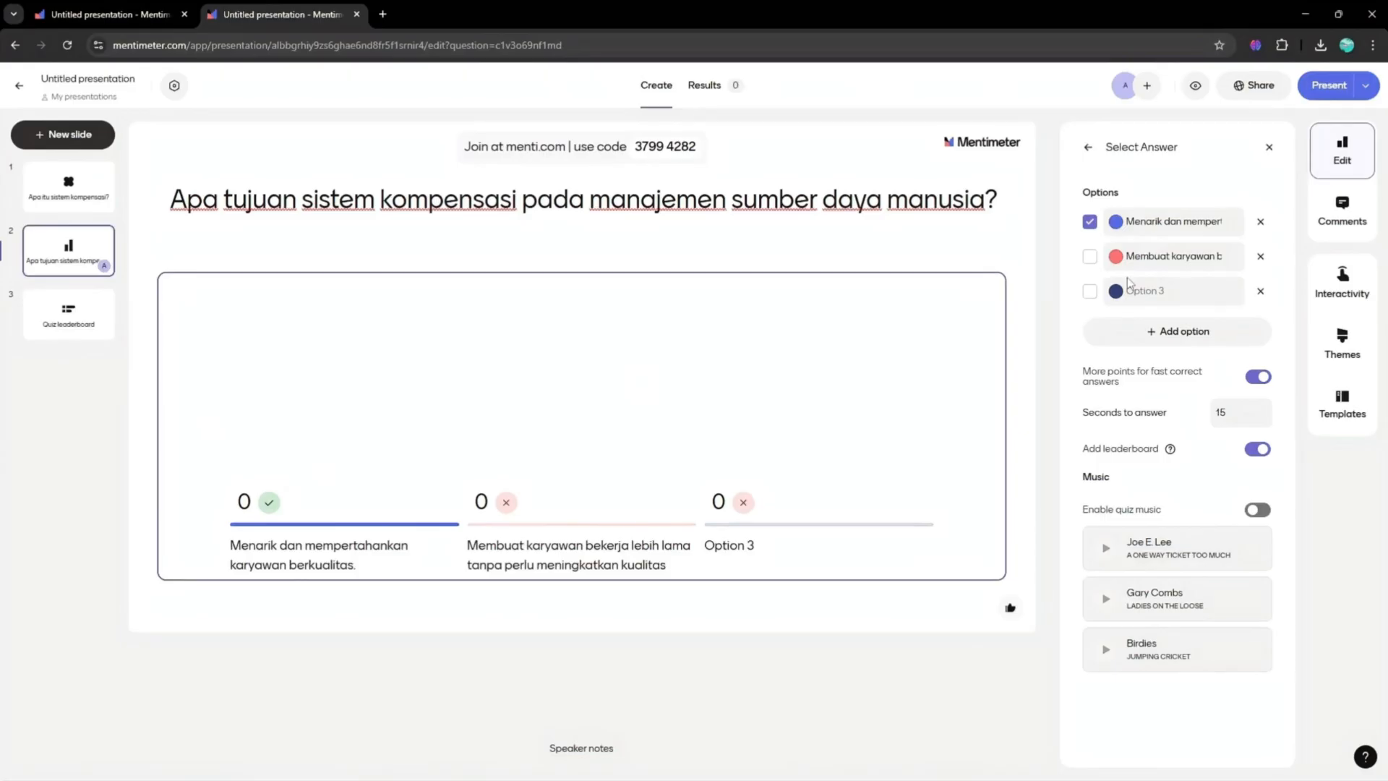
key(ctrl+v)
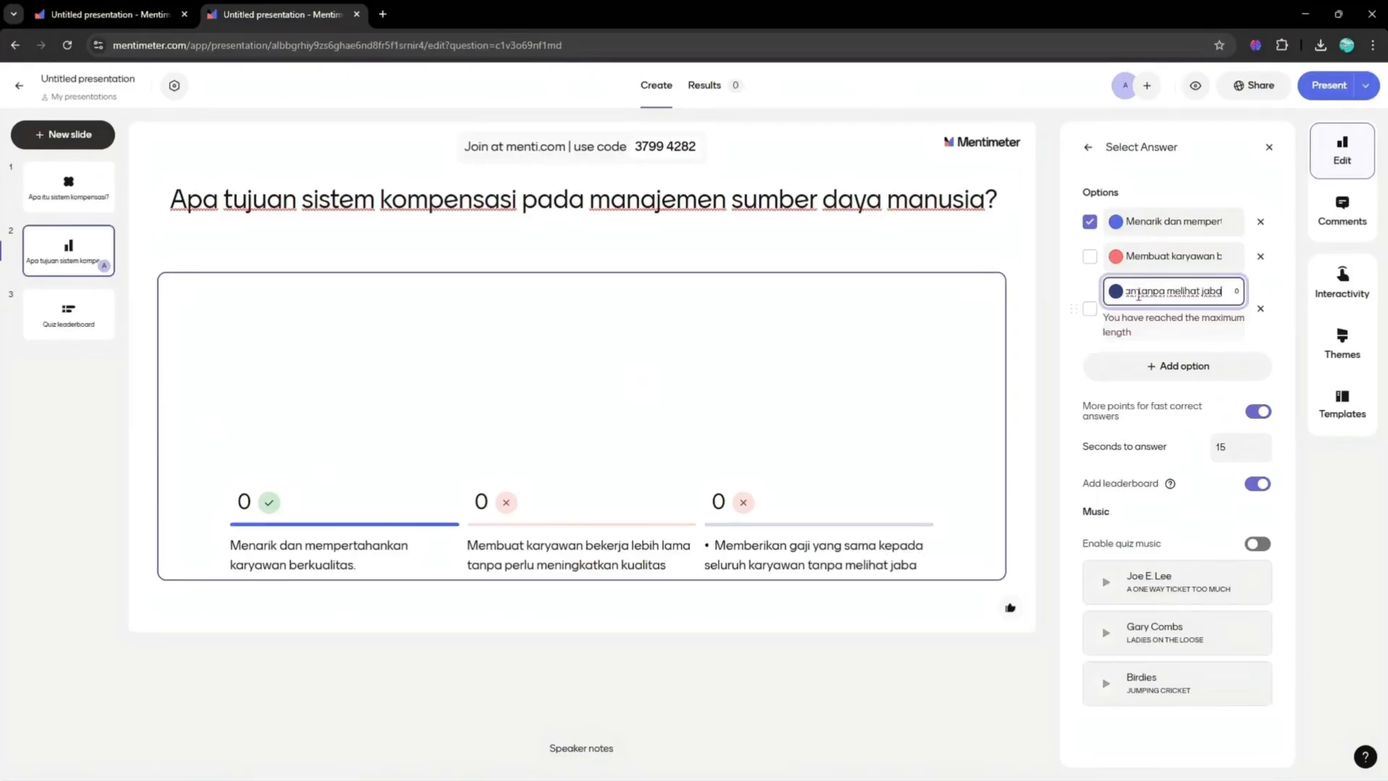
key(Home)
key(Delete)
key(Delete)
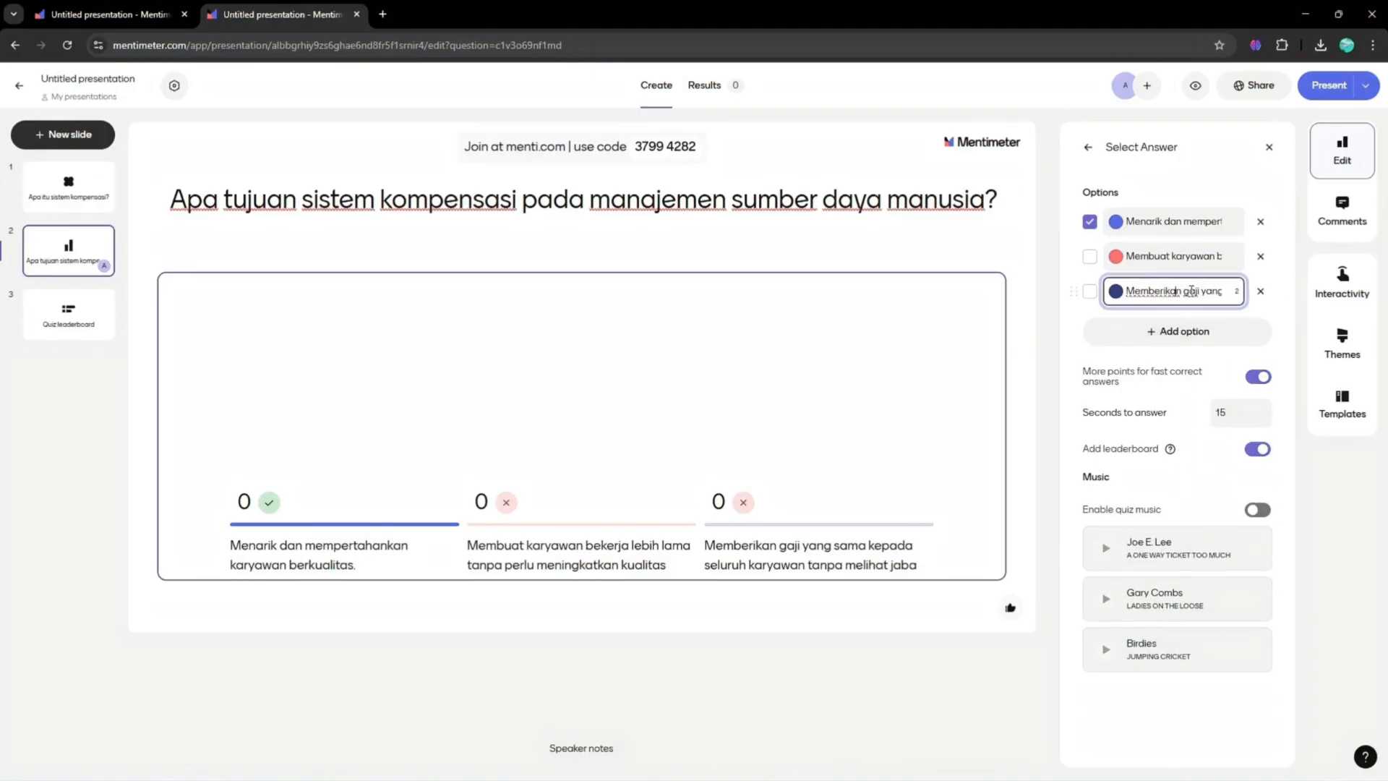
key(ctrl+BackSpace)
key(ctrl+BackSpace)
key(ctrl+BackSpace)
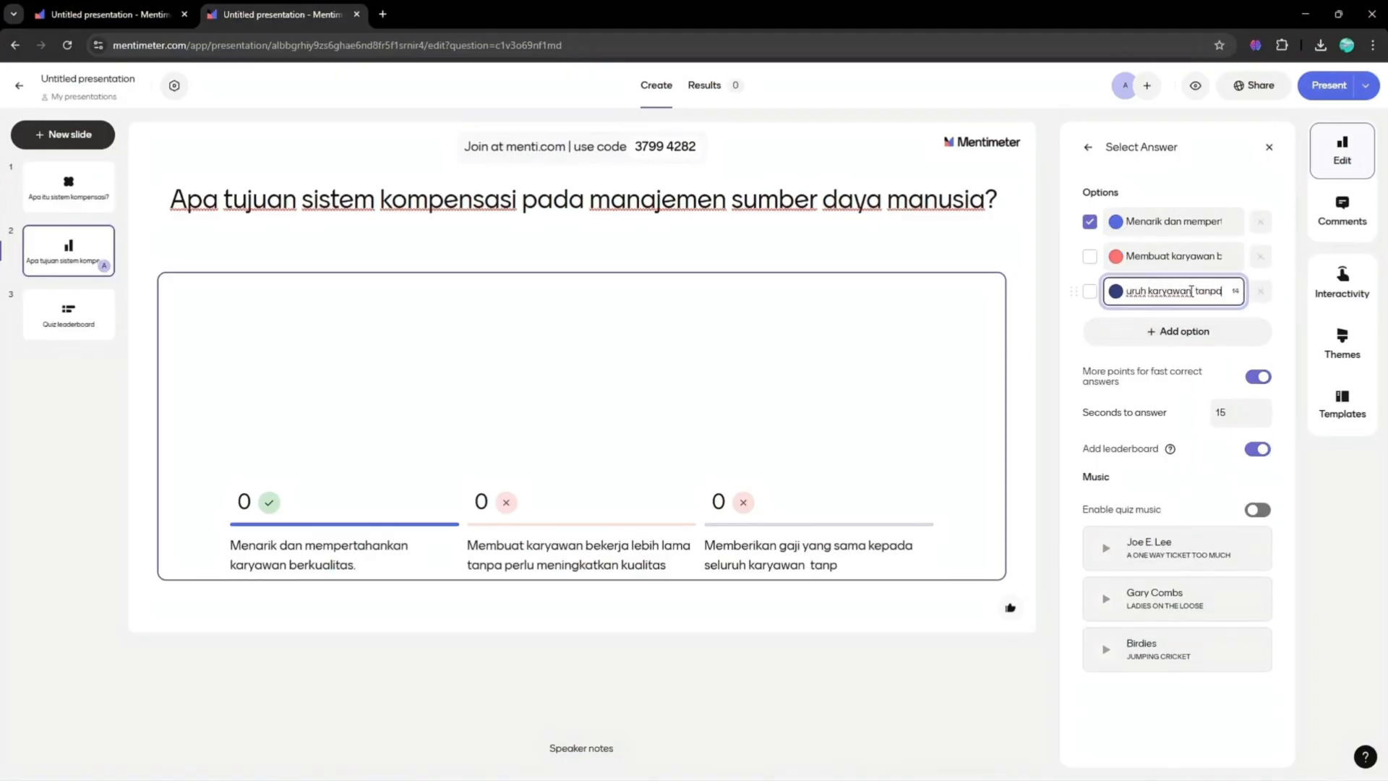
text(.)
click(831, 655)
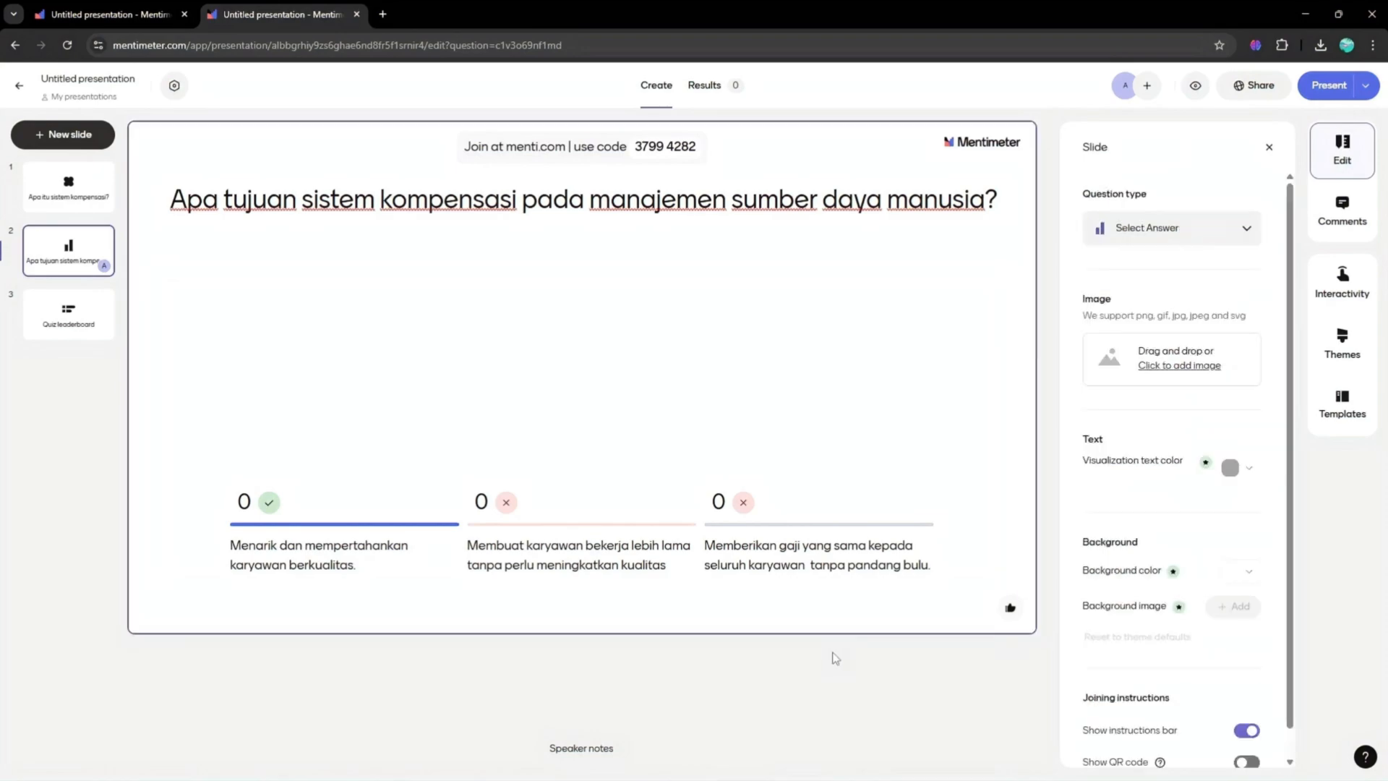
- Delete the Quiz leaderboard slide
right_click(29, 332)
click(76, 466)
click(318, 364)
click(86, 143)
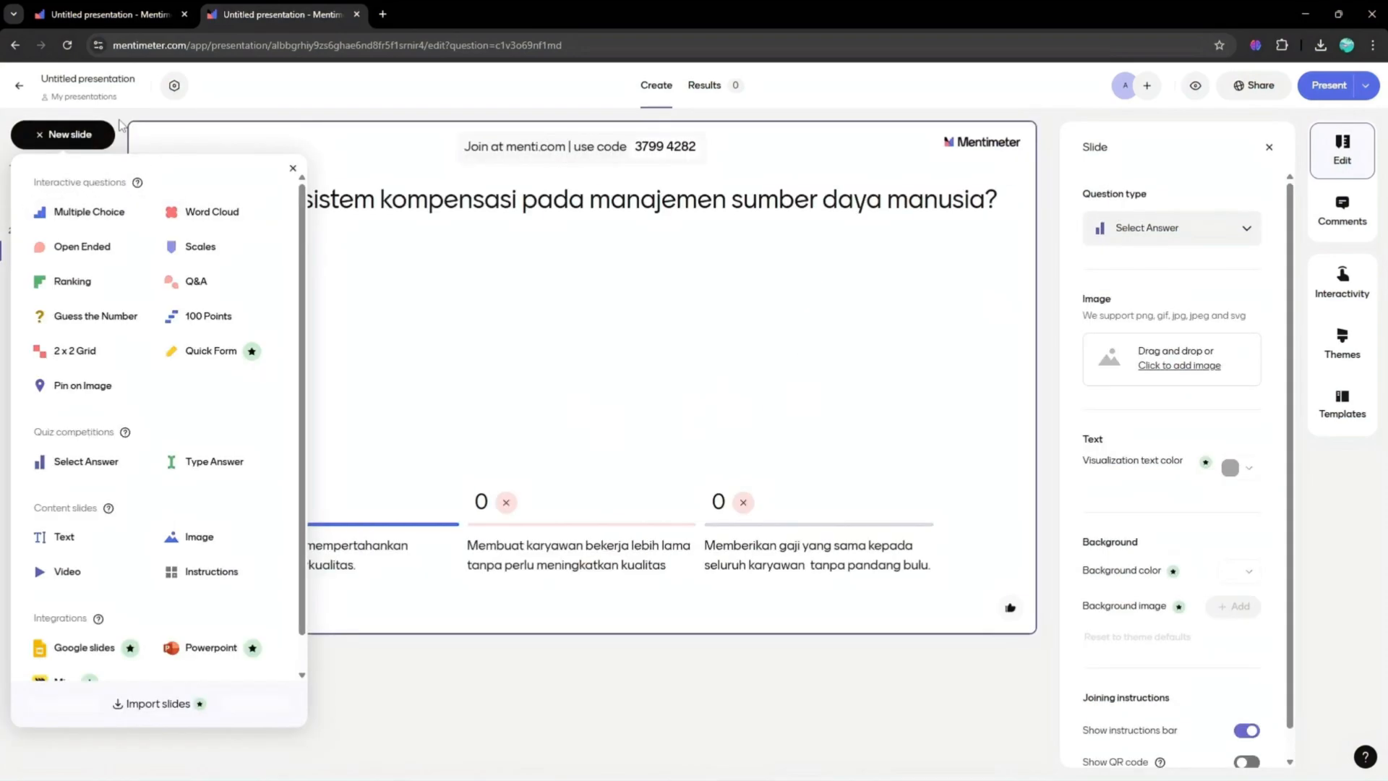
click(105, 131)
click(88, 139)
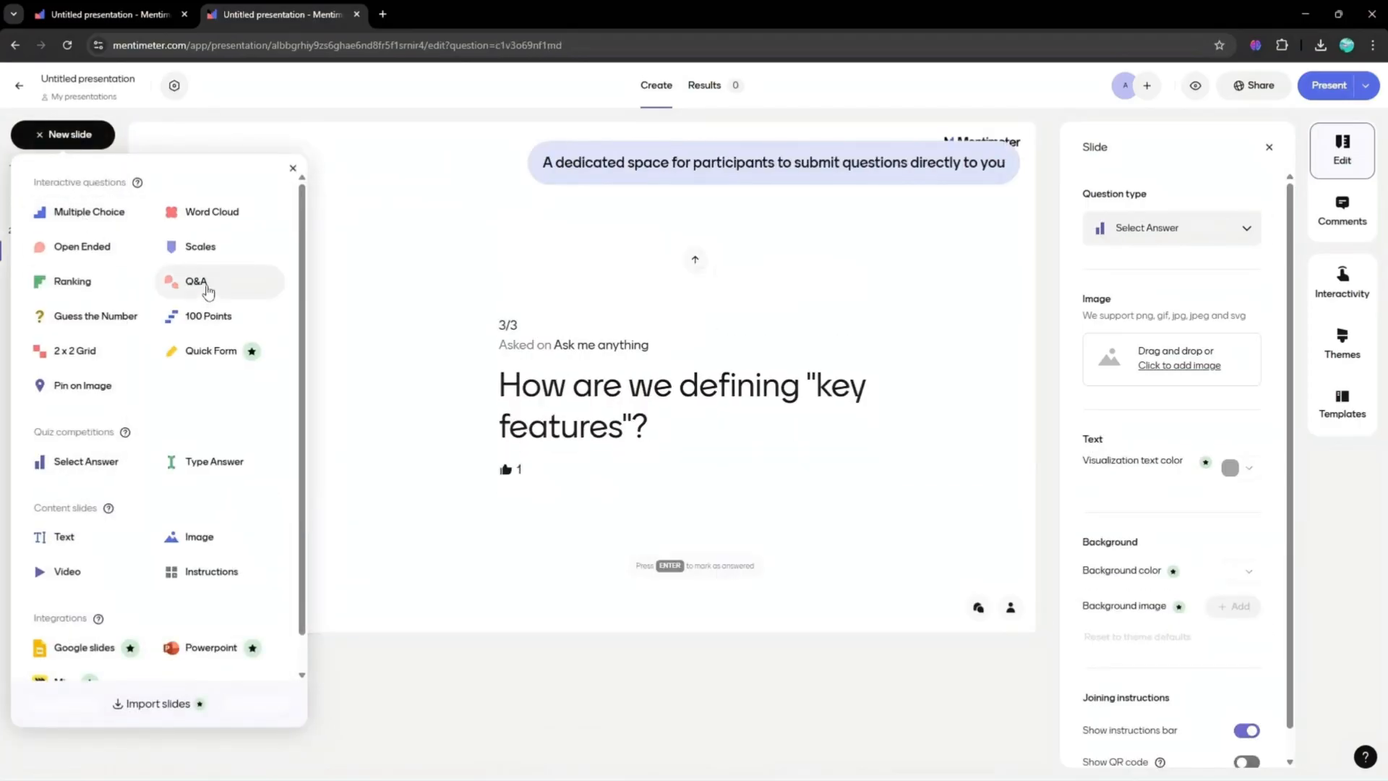
click(90, 212)
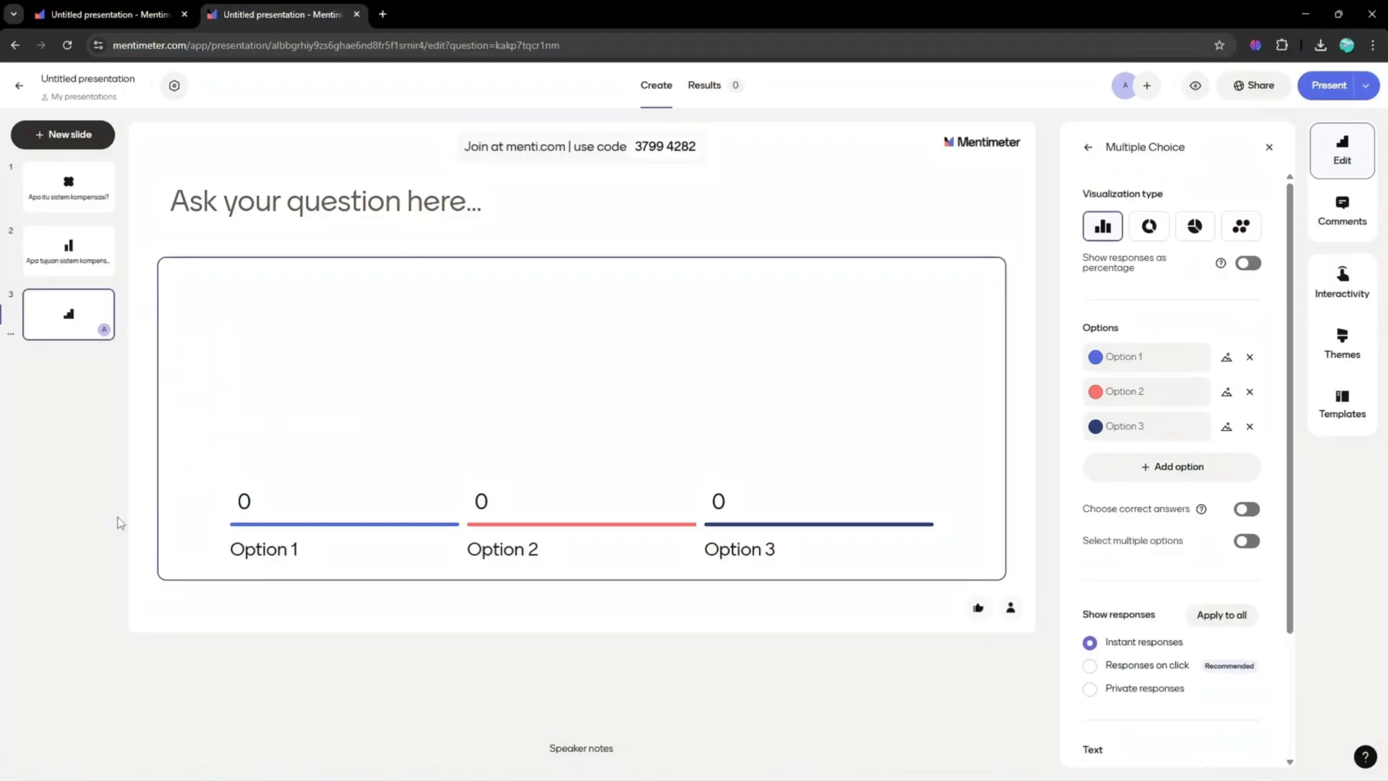
- Add an Open Ended slide asking 'Mengapa sistem kompensasi menjadi bagian penting pada manajemen sumber daya manusia?'
click(63, 135)
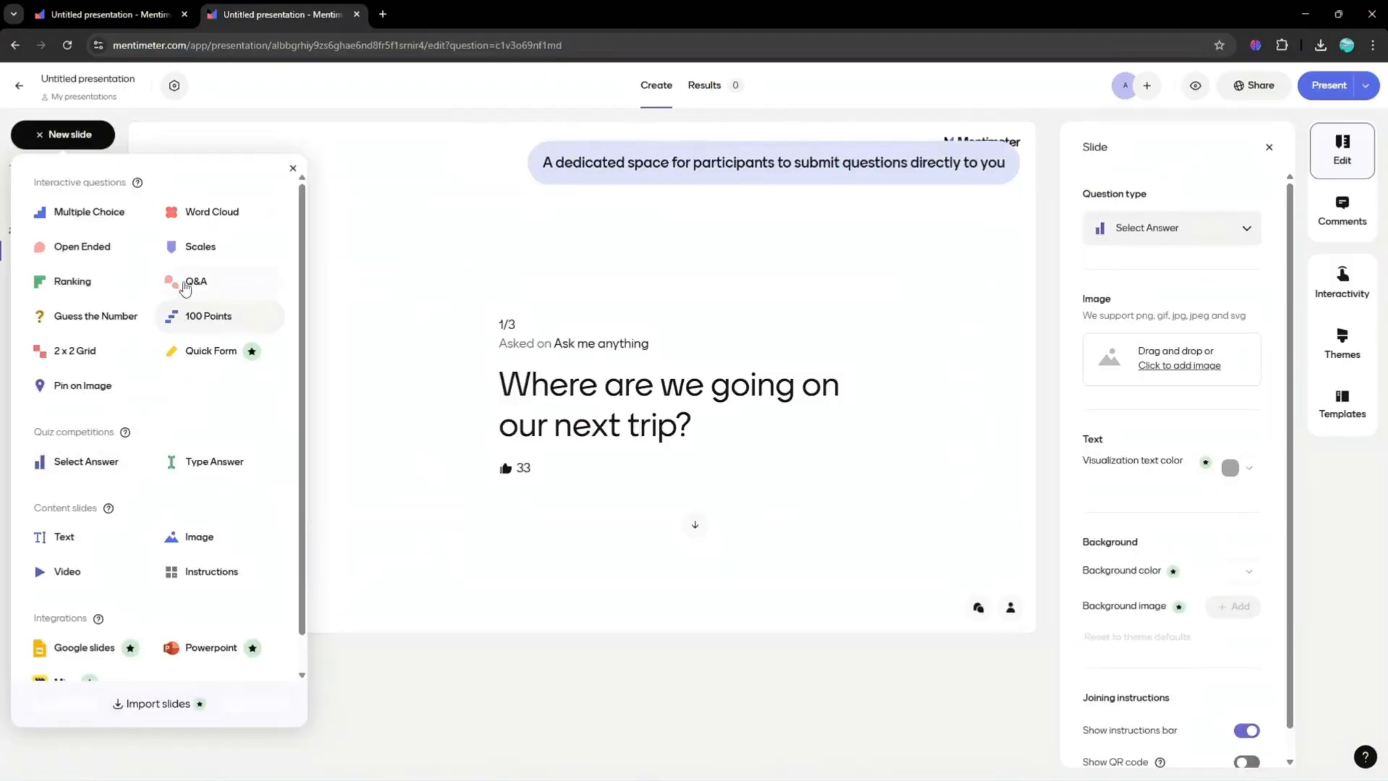
click(99, 248)
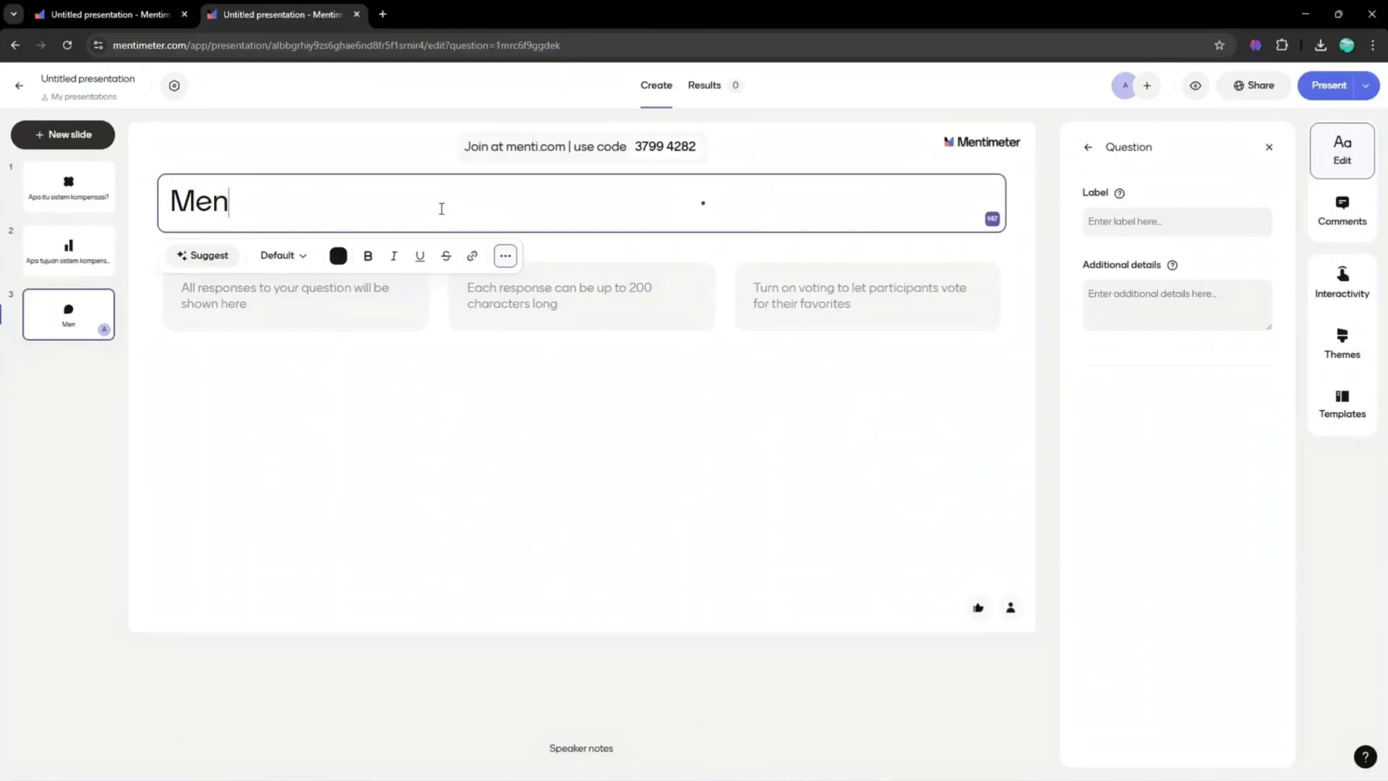
text(sasi menjadi bagian )
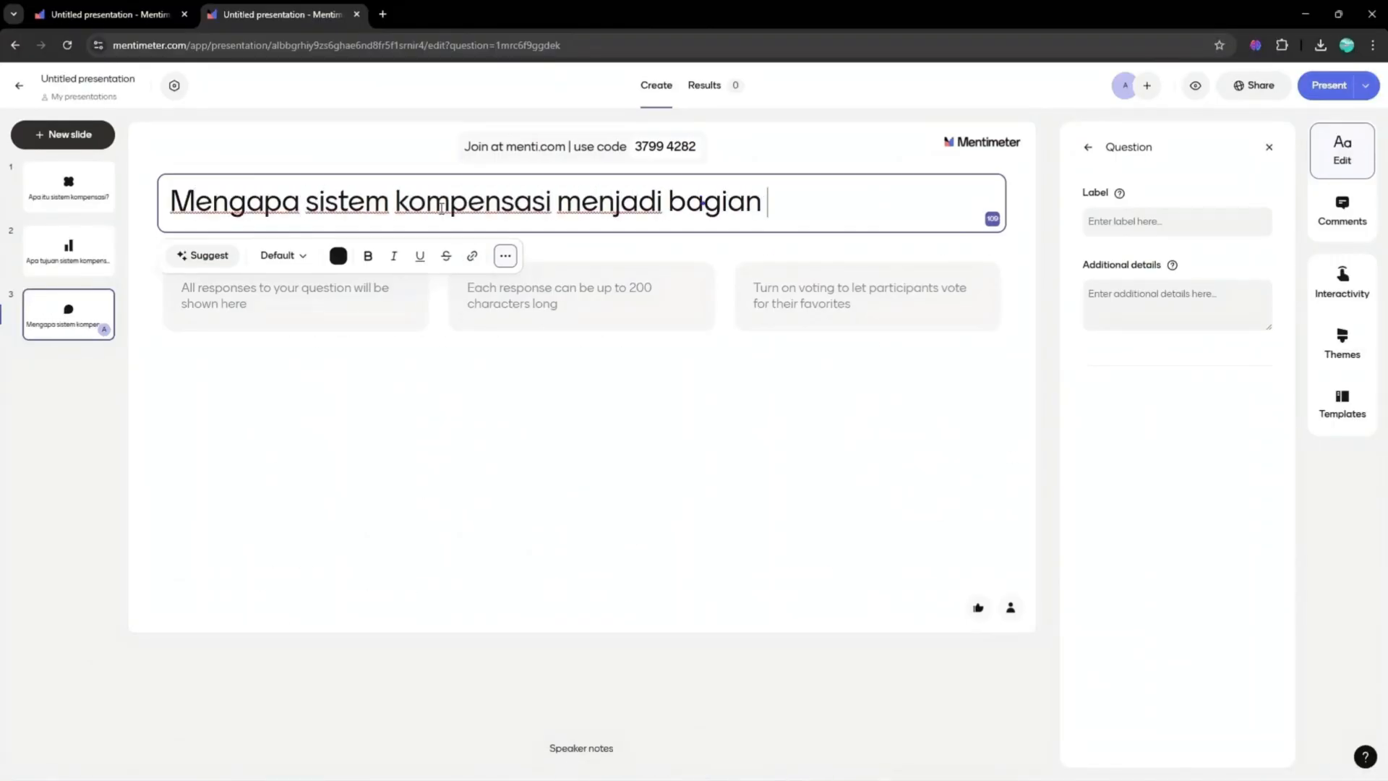
text(penting pada manajemen sumber daya manusia?)
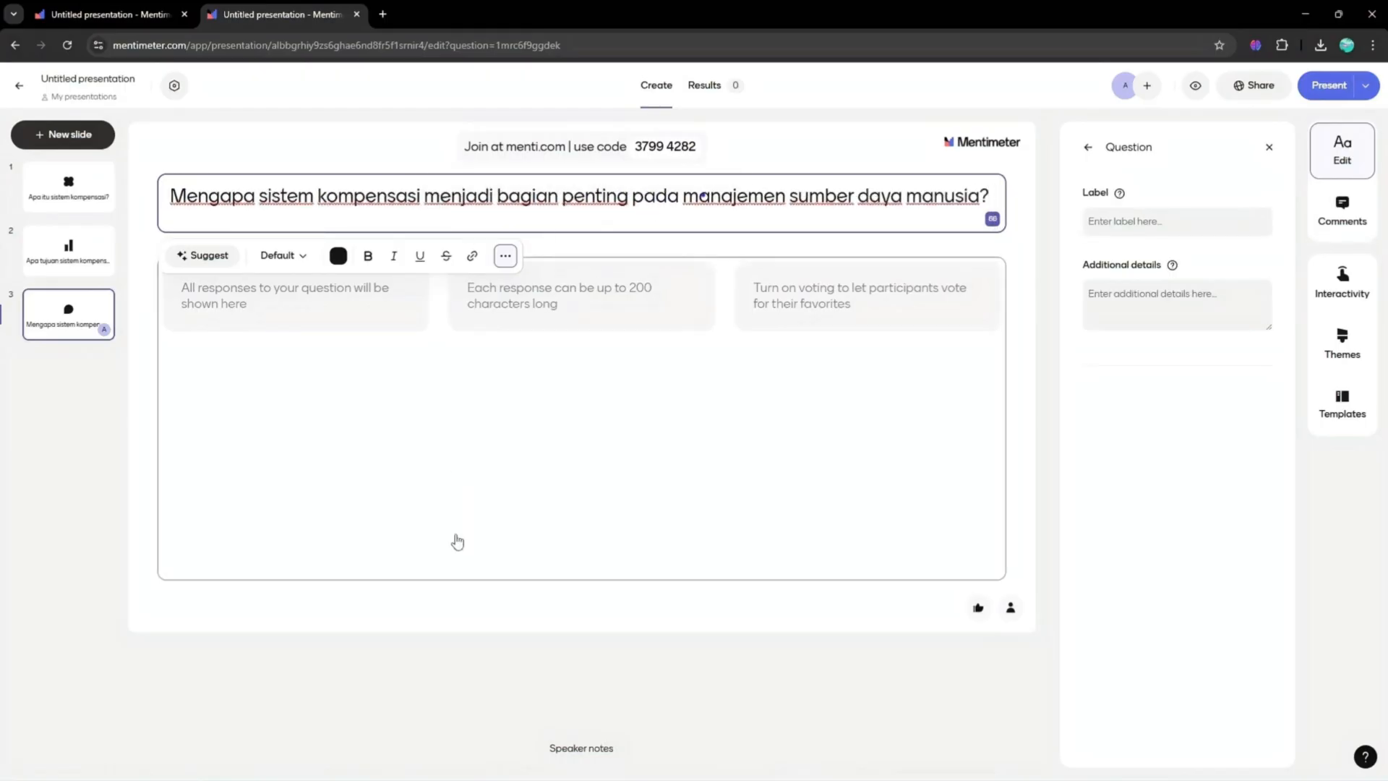
click(457, 542)
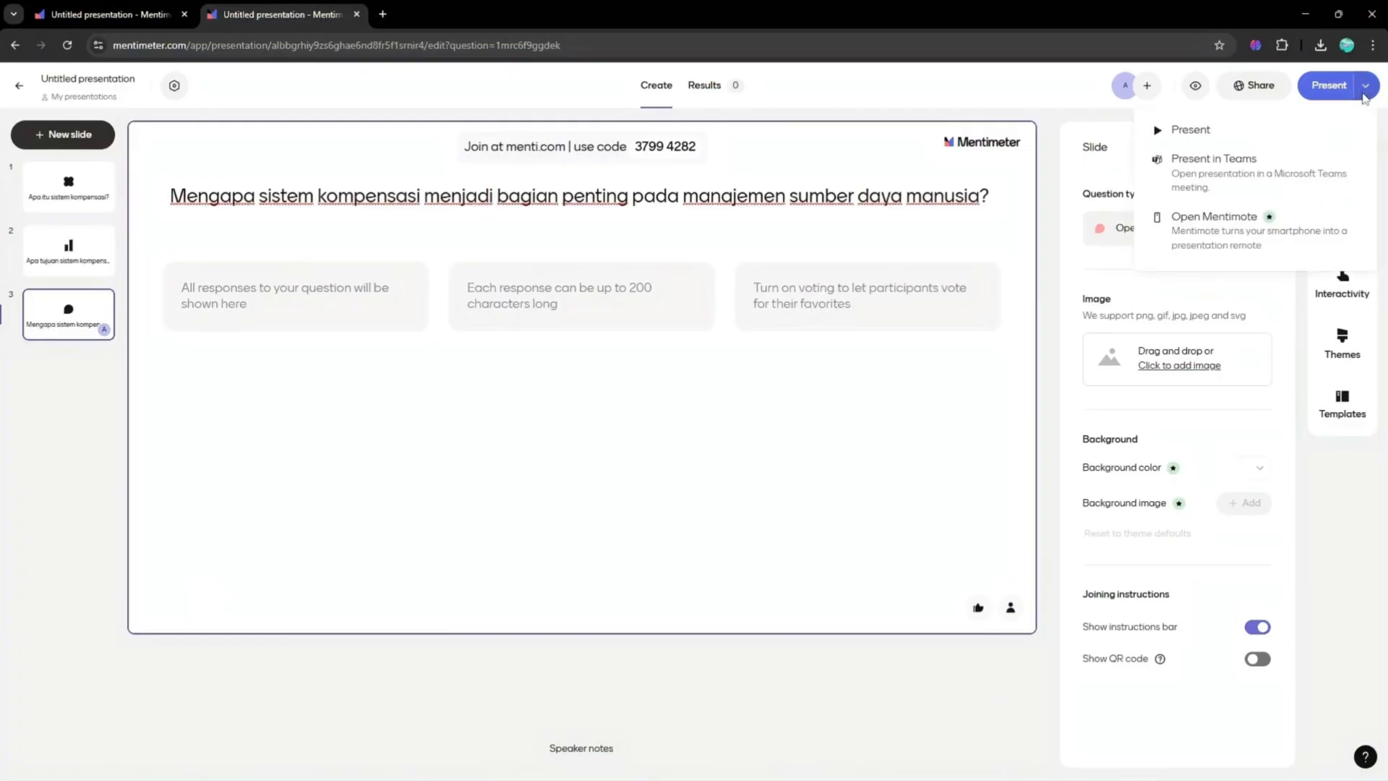
- Open the presentation settings and review the accessibility check
click(173, 86)
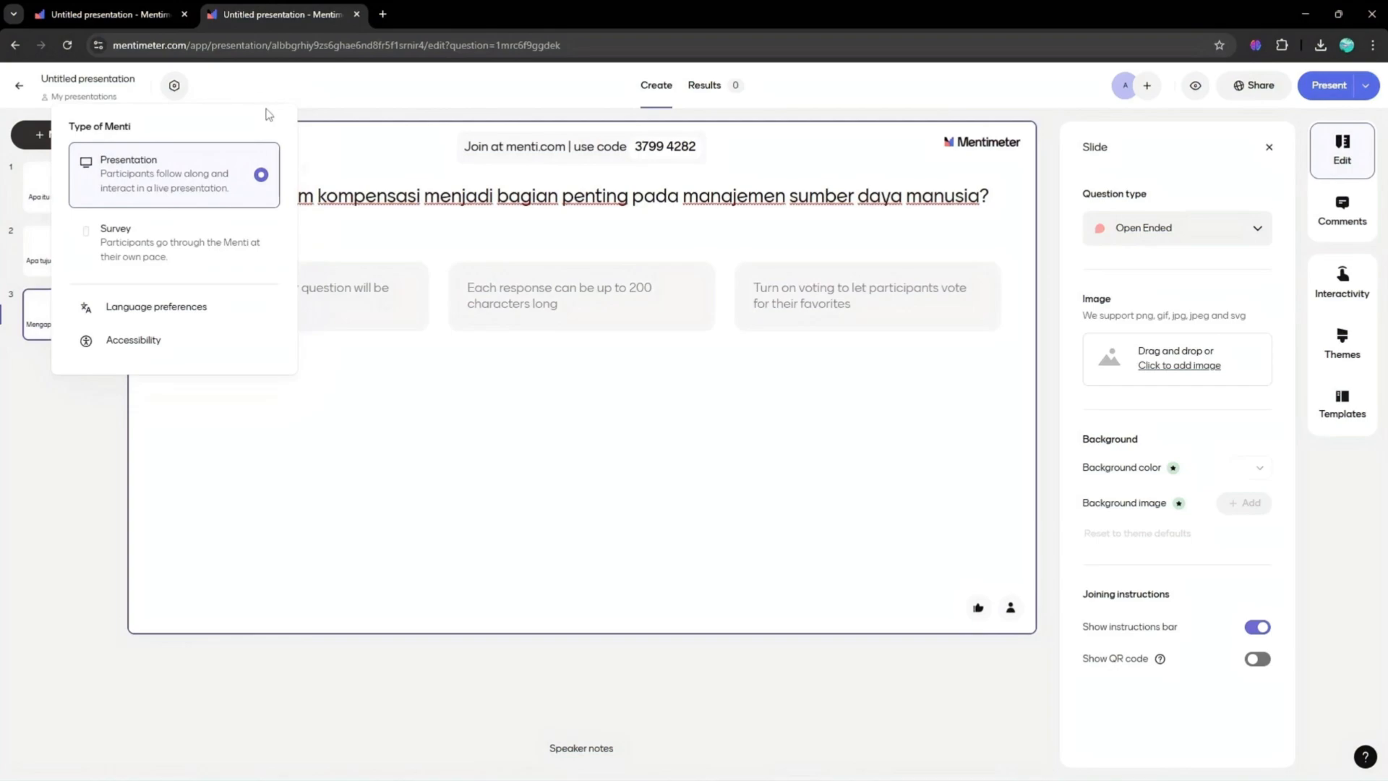
click(138, 338)
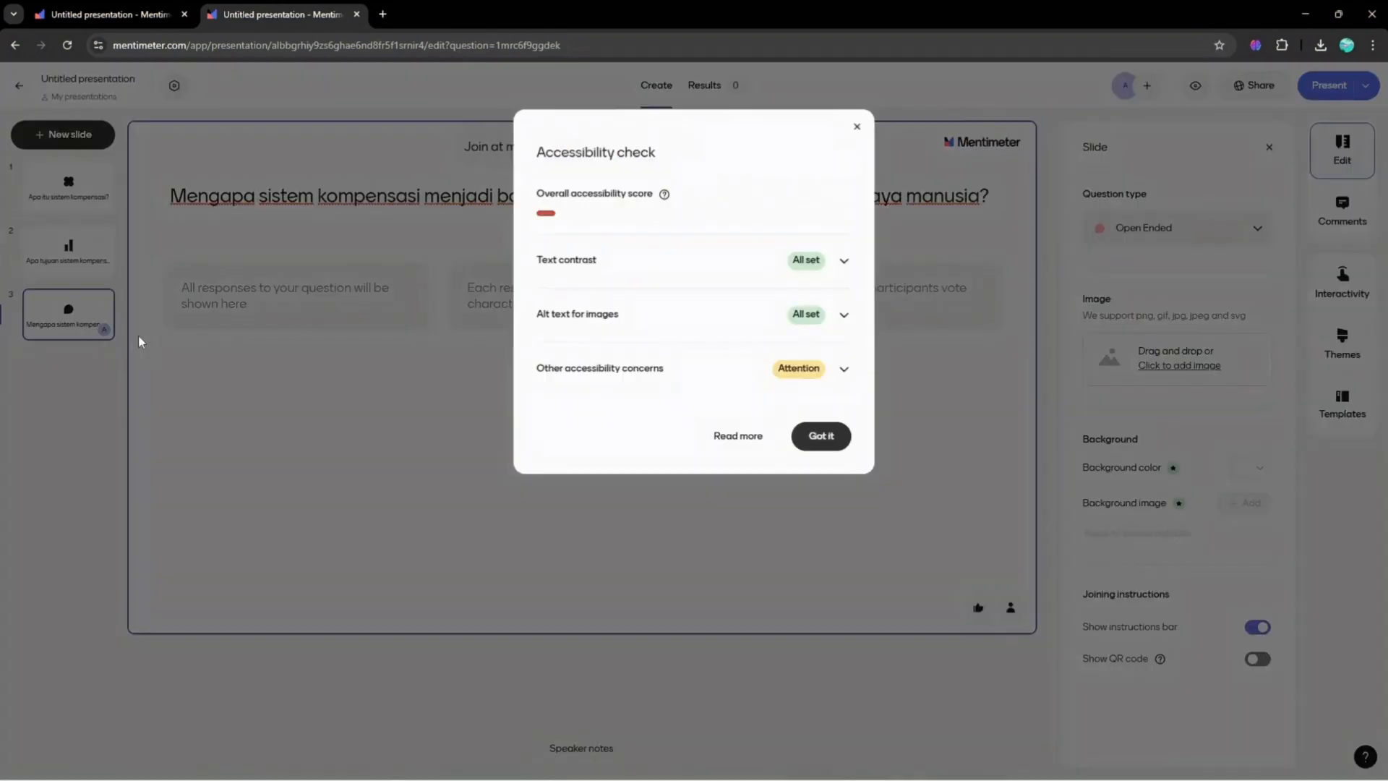
click(860, 130)
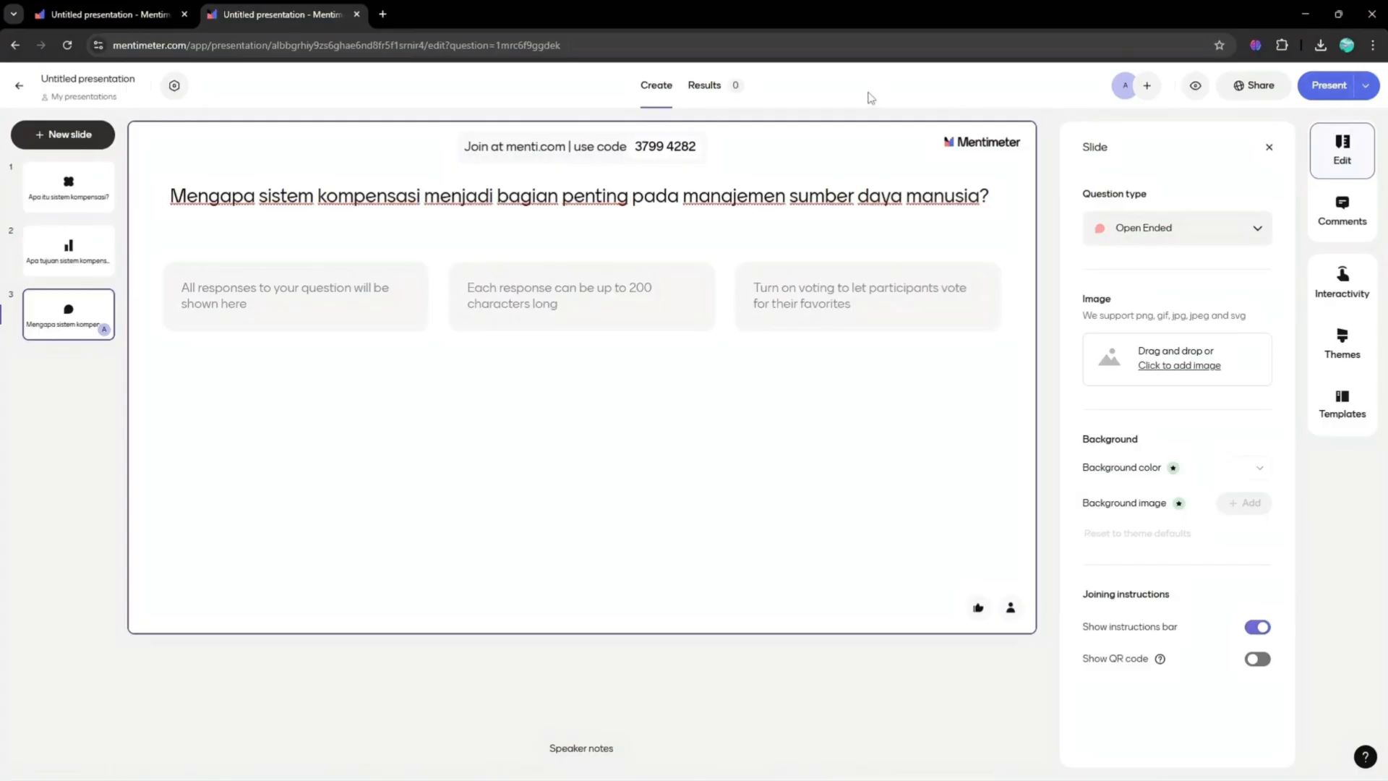
- Add a Text slide and copy the 'JENIS-JENIS KOMPENSASI' heading from the Word document
click(64, 134)
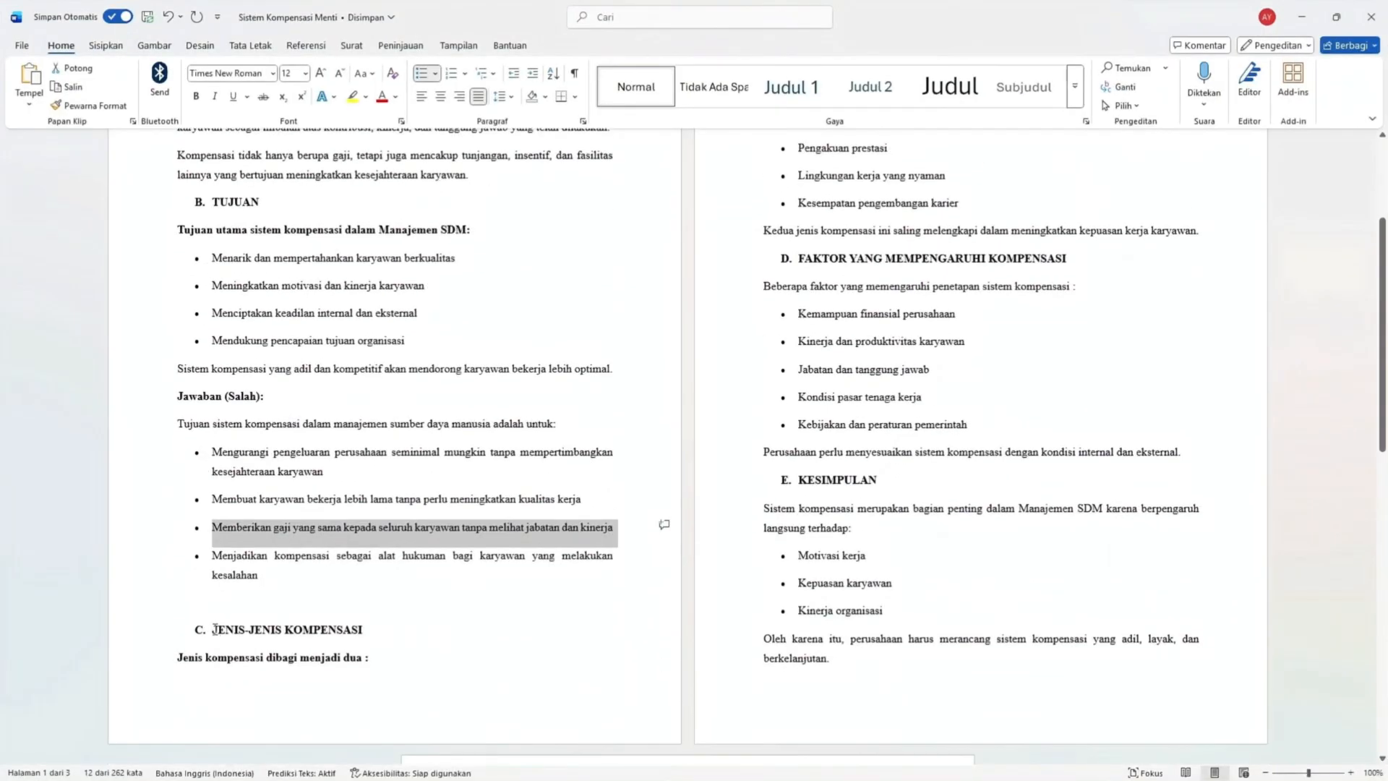
triple_click(215, 629)
key(ctrl+c)
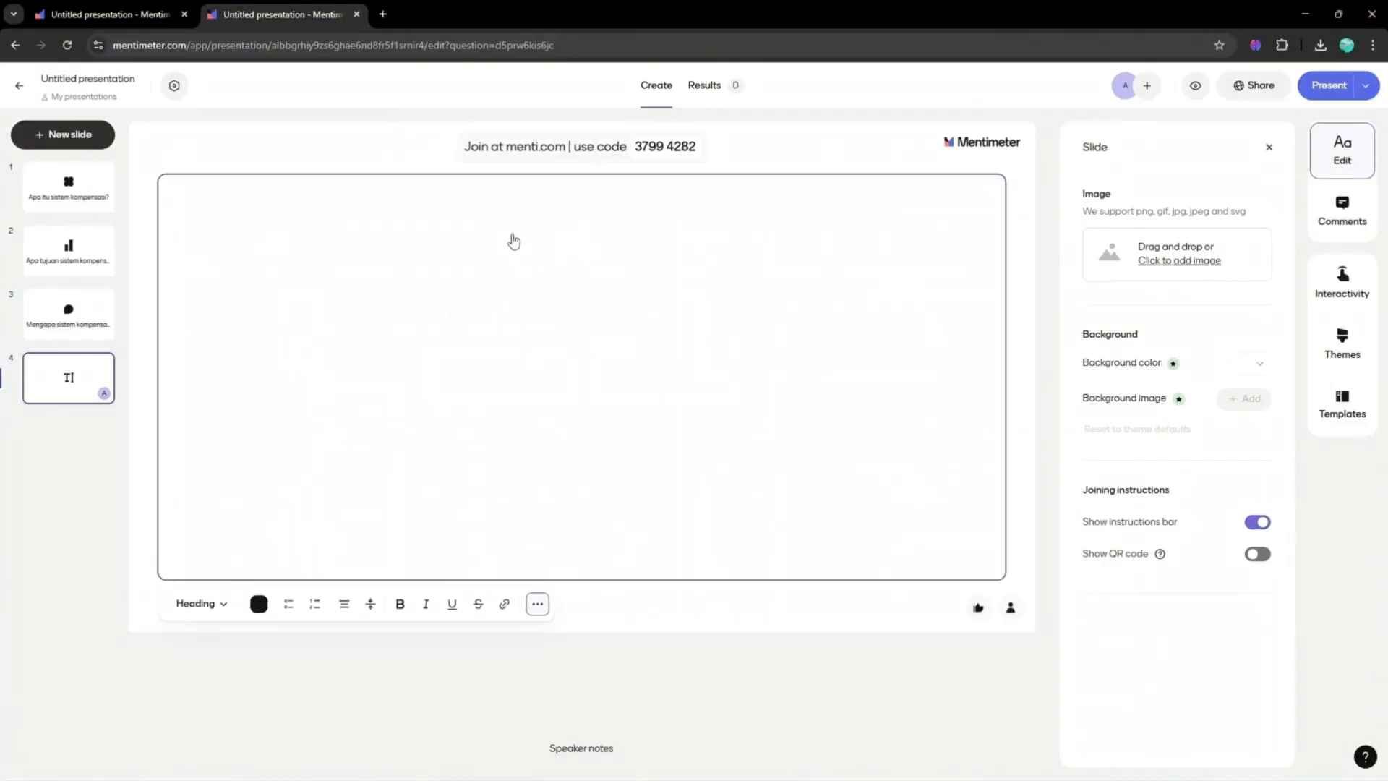
- Set the text style to Display and paste the heading 'JENIS-JENIS KOMPENSASI', removing the extra trailing characters
click(199, 604)
click(256, 418)
key(ctrl+v)
click(378, 333)
key(BackSpace)
key(BackSpace)
key(BackSpace)
key(BackSpace)
key(BackSpace)
key(BackSpace)
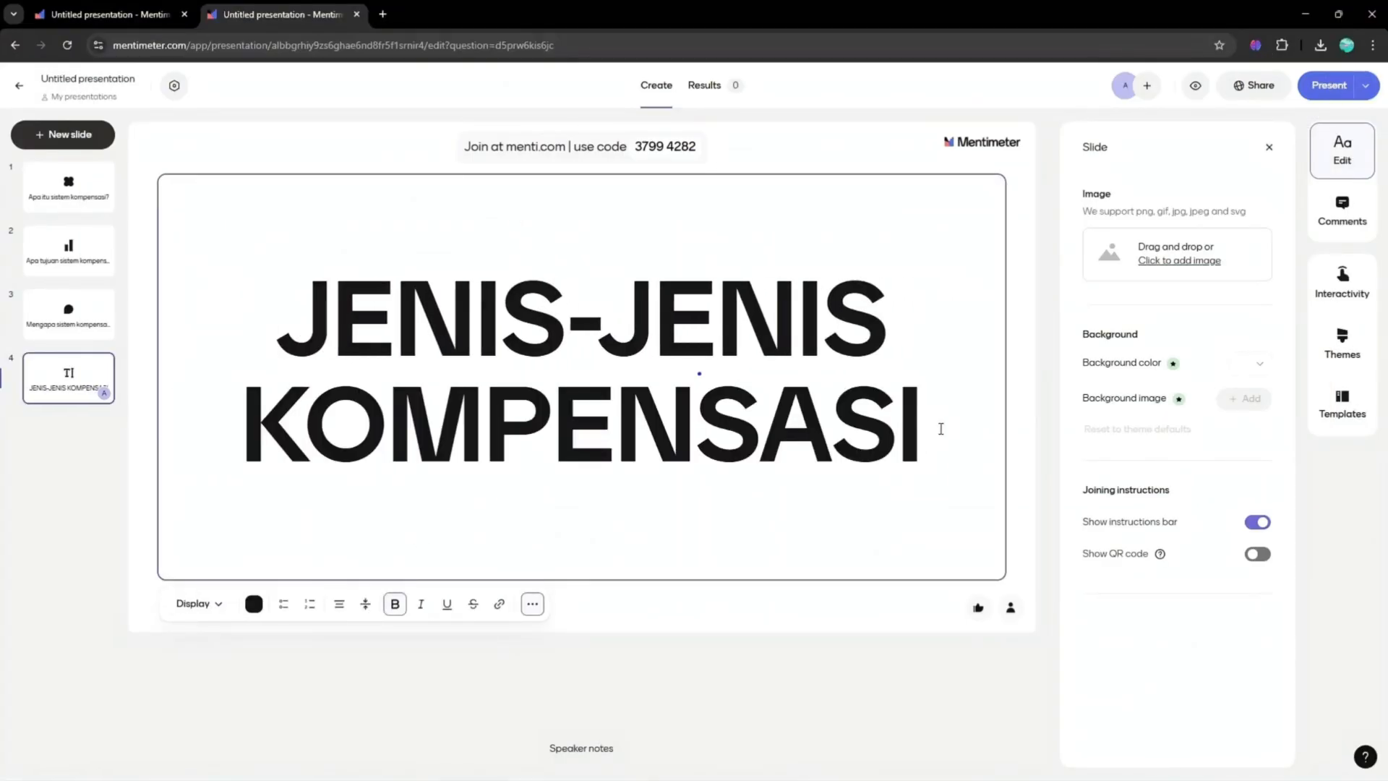
- Add a new line after the heading and change the heading's text style to Heading
click(940, 429)
key(Return)
click(195, 604)
key(ctrl+a)
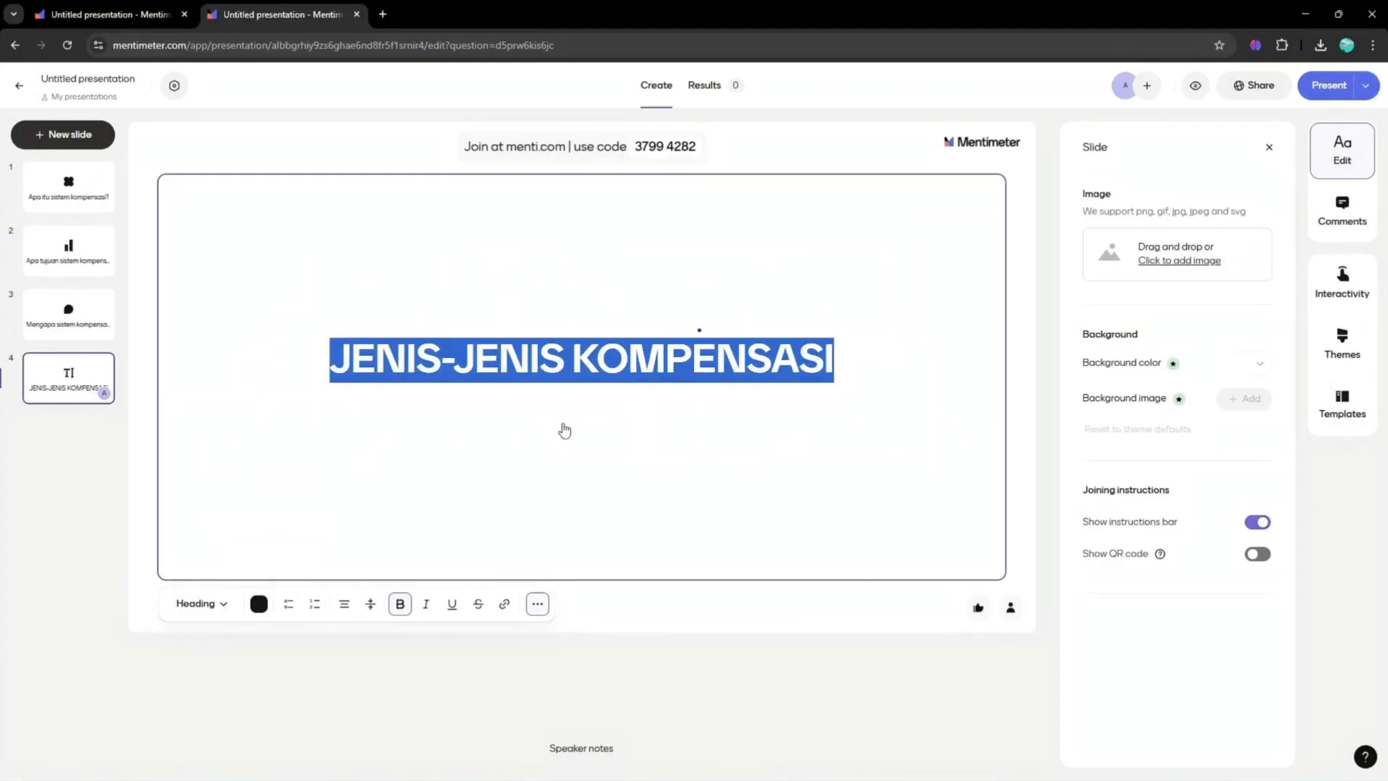
- Paste the compensation types list from the Word document below the heading
click(564, 426)
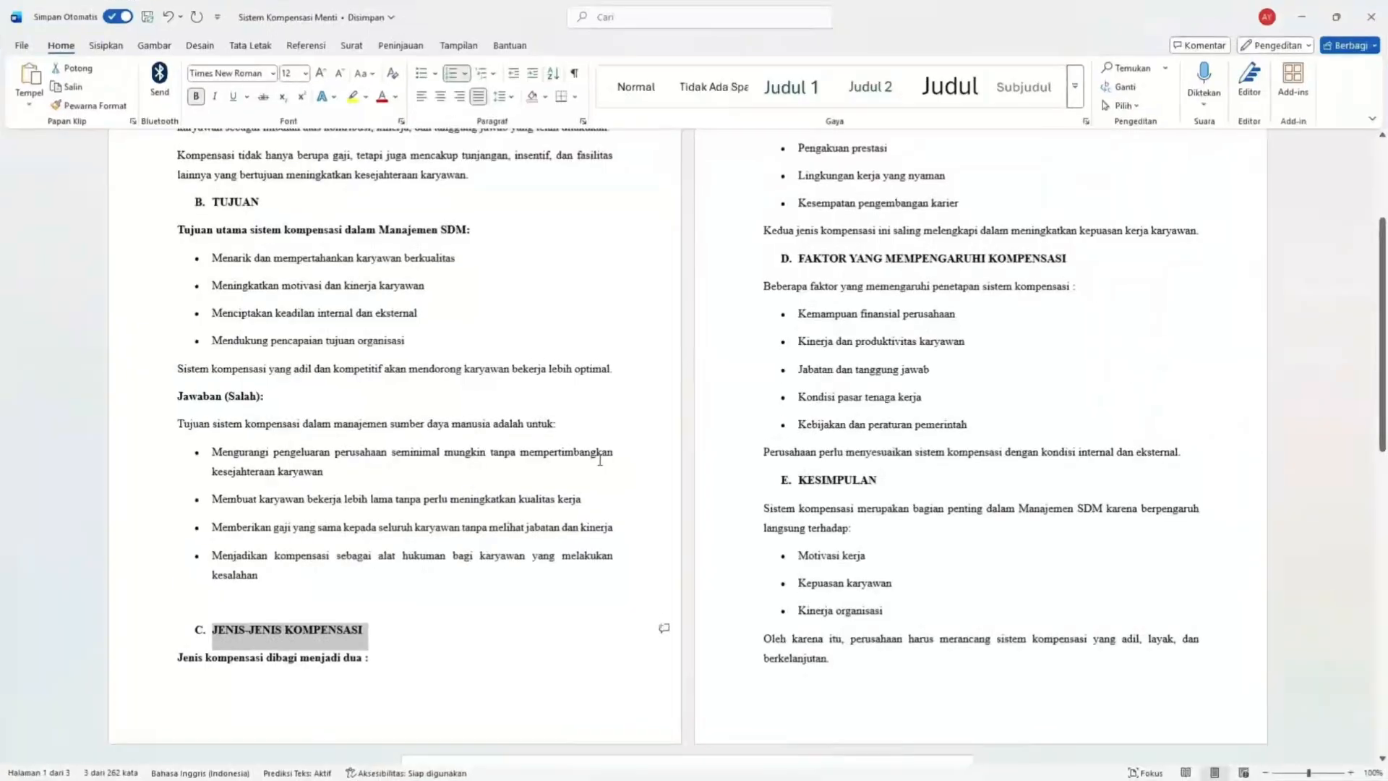
scroll(600, 460, up, 2)
scroll(600, 460, down, 1)
drag(178, 726, 959, 274)
right_click(944, 273)
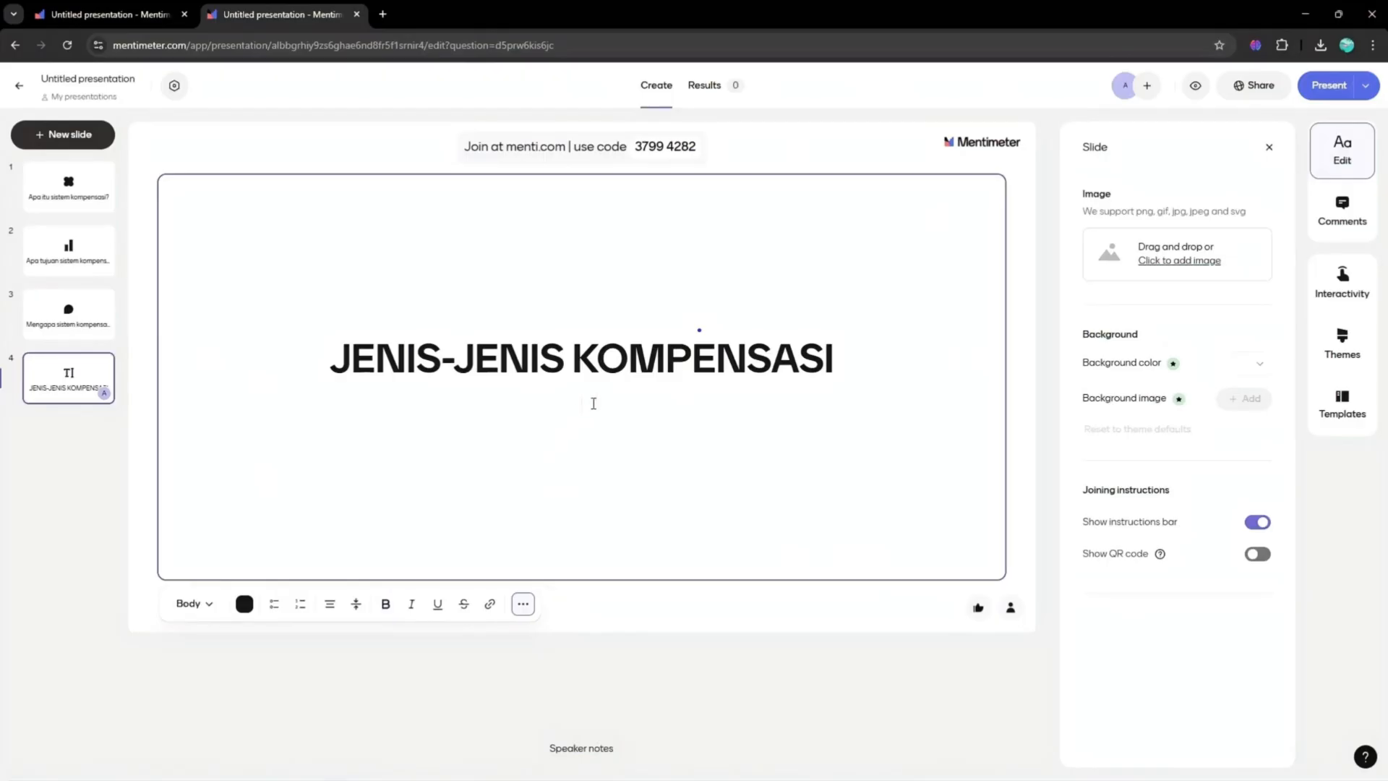
key(ctrl+v)
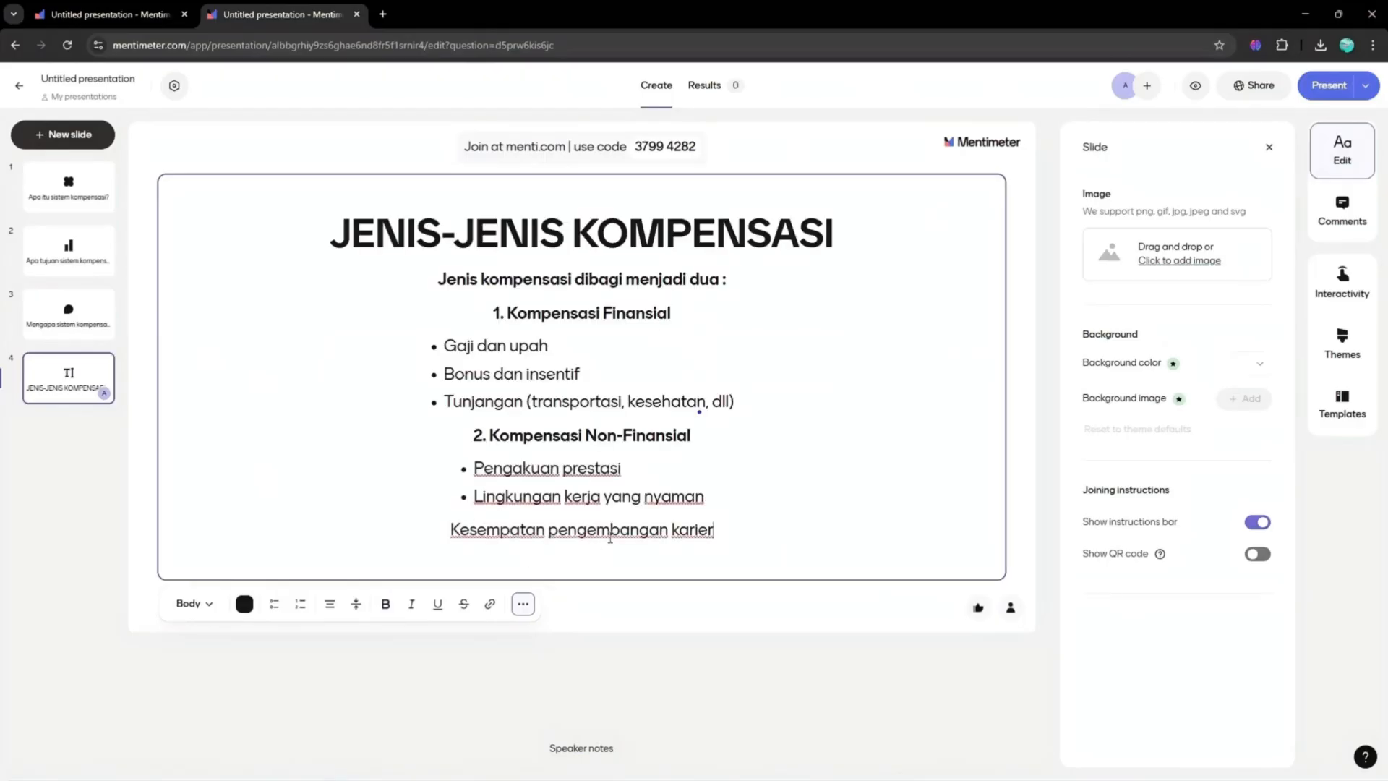
- Fix the line breaks so each compensation item sits on its own bulleted line
click(472, 469)
key(BackSpace)
key(BackSpace)
key(Return)
text(-)
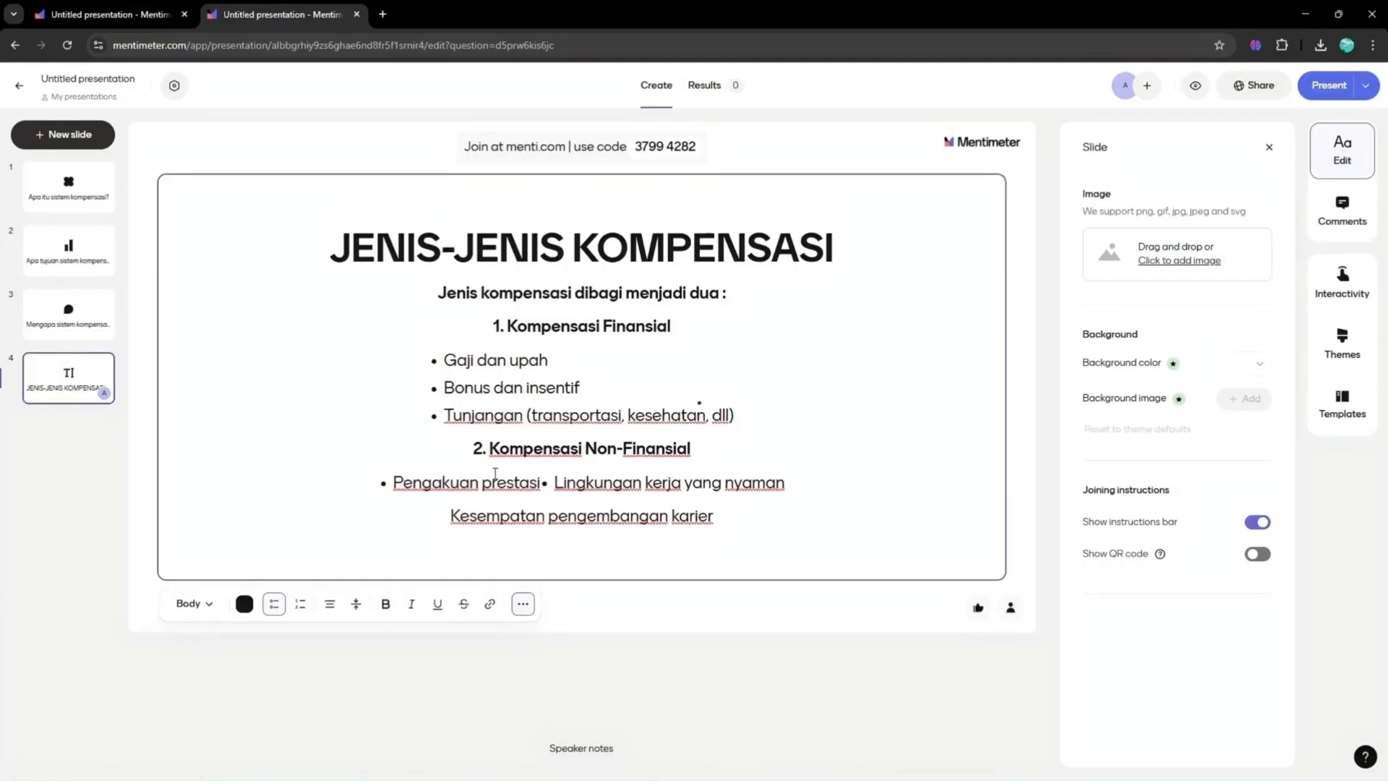
click(446, 415)
key(BackSpace)
key(BackSpace)
key(BackSpace)
key(Return)
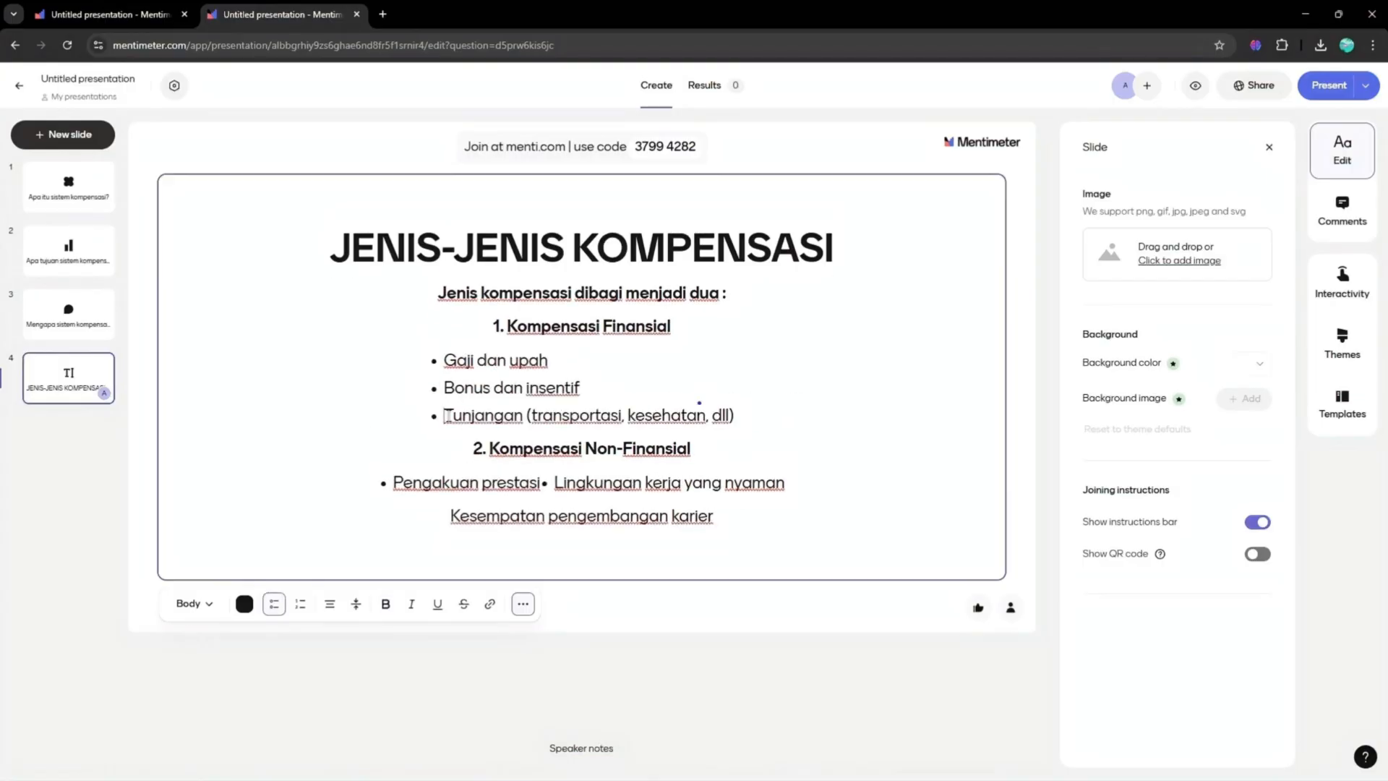
click(553, 482)
key(BackSpace)
key(BackSpace)
key(Return)
- Left-align all of the text on the JENIS-JENIS KOMPENSASI slide
drag(705, 498, 473, 469)
click(330, 605)
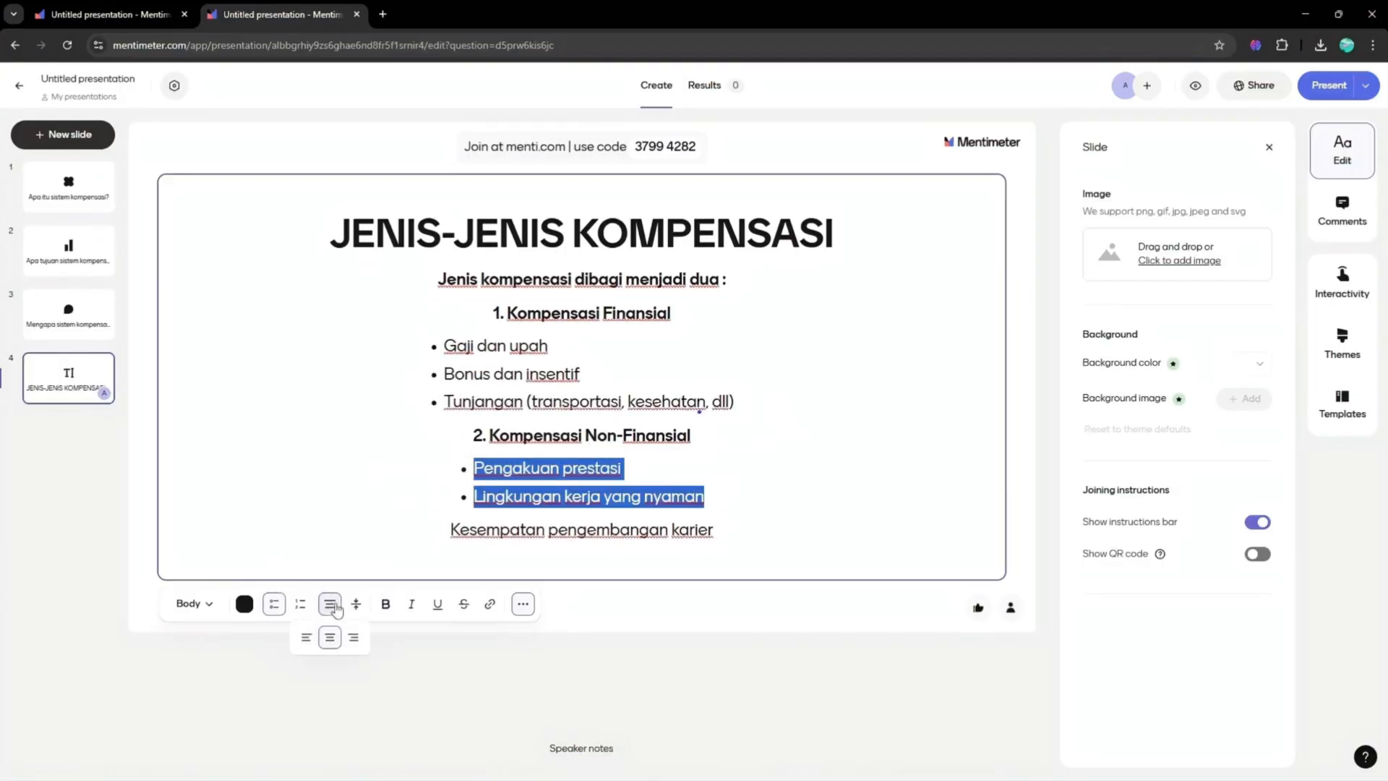
click(305, 639)
click(666, 657)
click(330, 605)
click(354, 640)
click(306, 640)
click(634, 430)
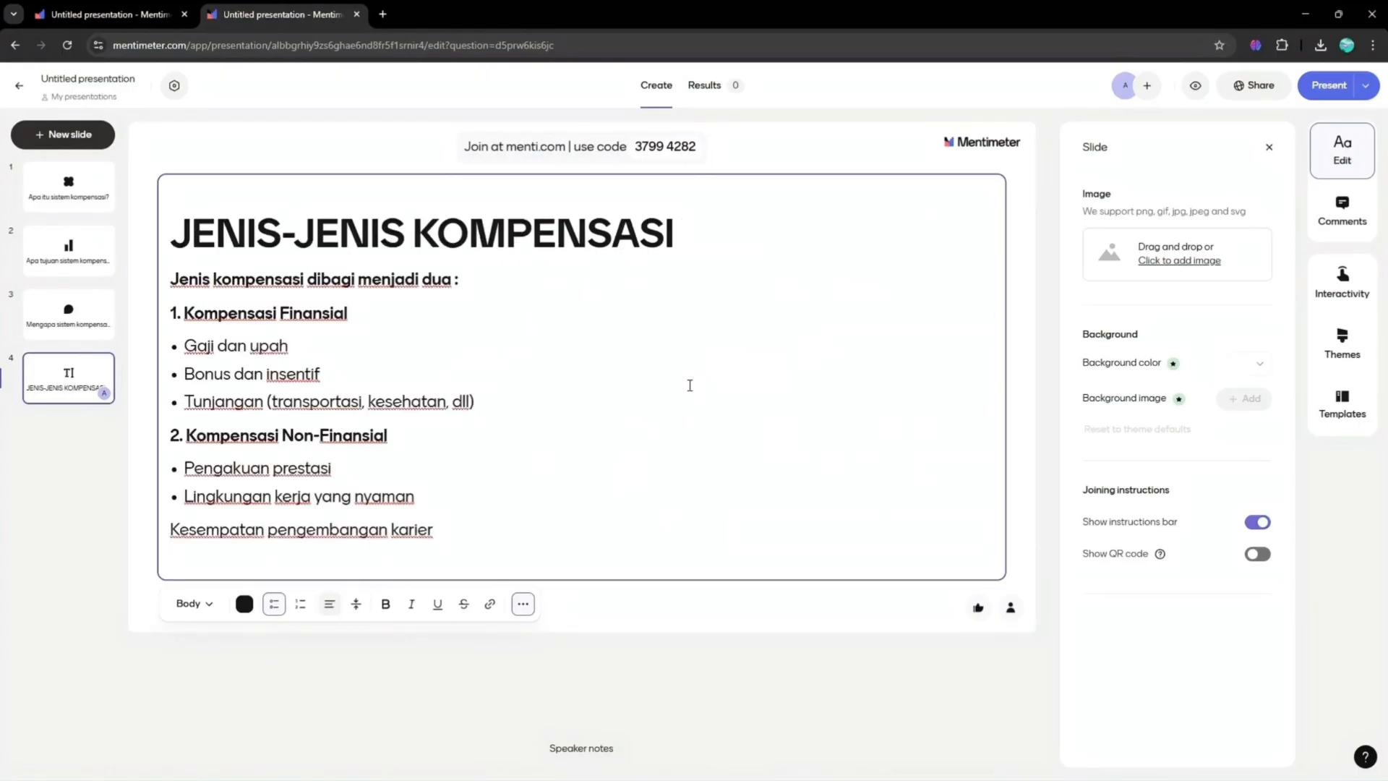
- Move the JENIS-JENIS KOMPENSASI slide above the Open Ended slide
drag(68, 376, 69, 312)
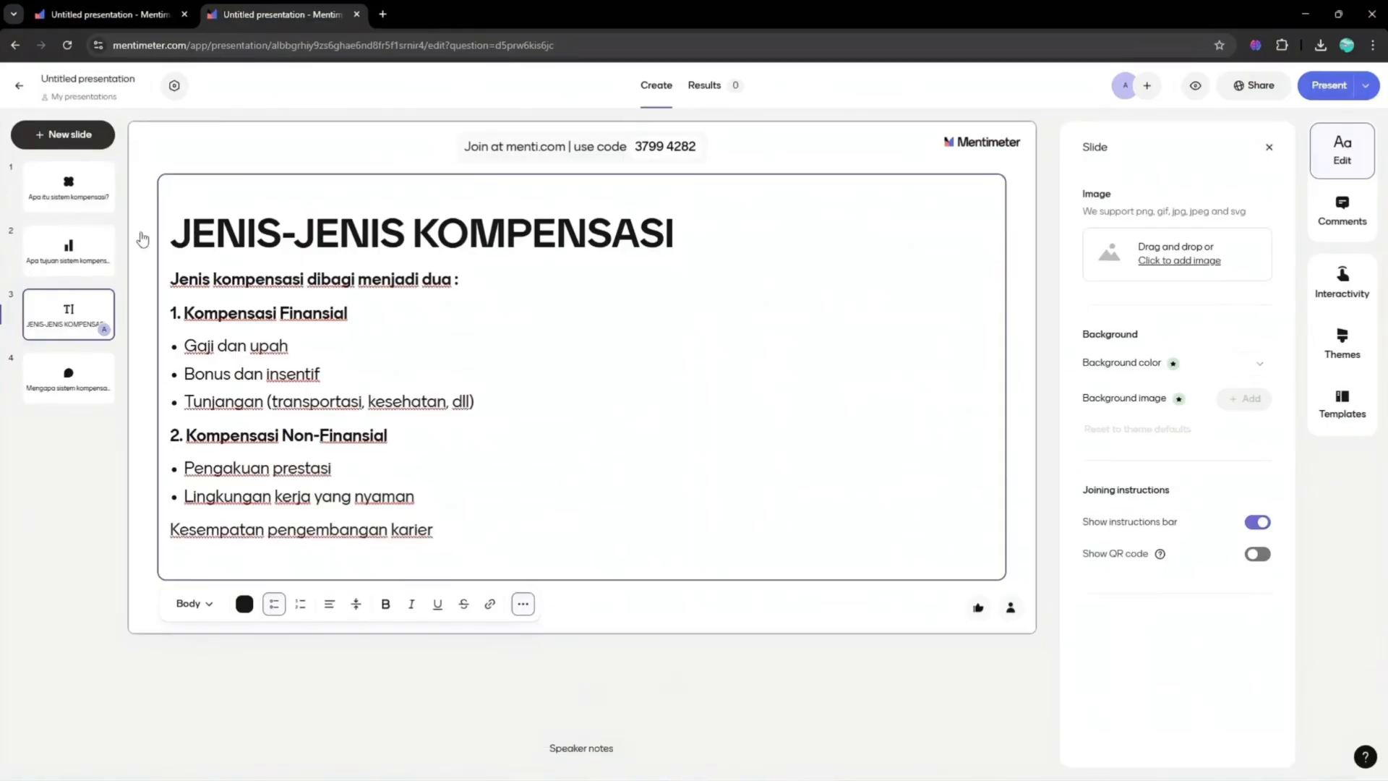
- Search YouTube in a new tab for 'faktor yang mempengaruhi kompensasi' and close the tab
click(63, 134)
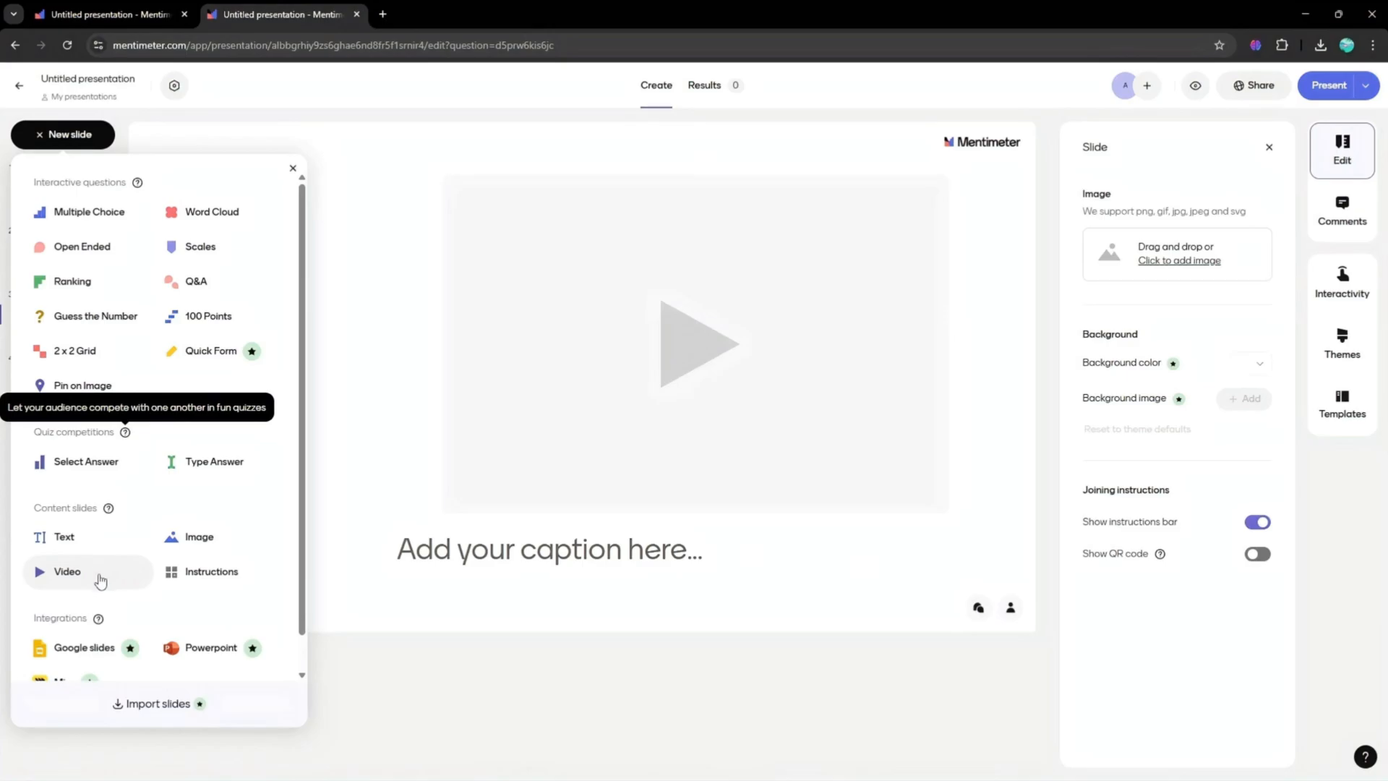
click(383, 14)
click(385, 13)
click(89, 73)
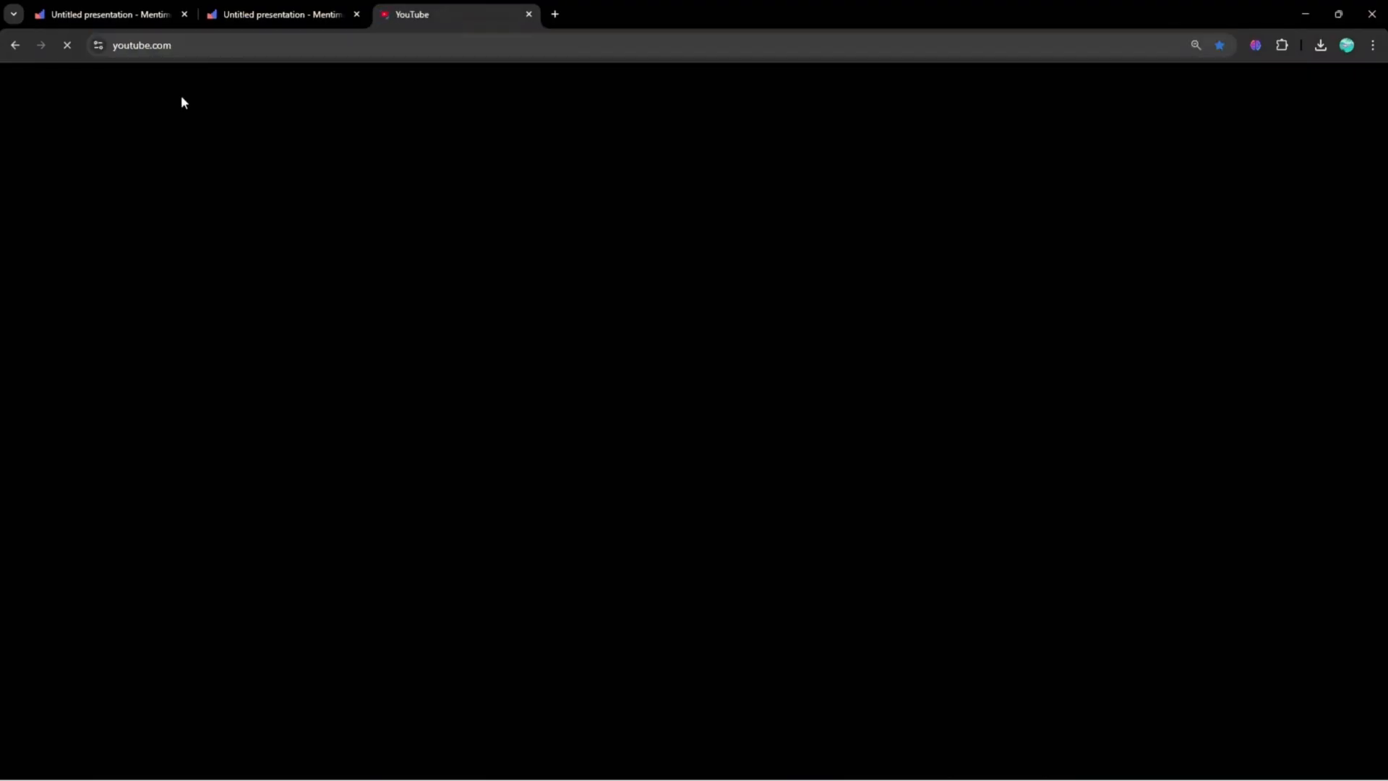
click(613, 78)
text(faktor yang mempengaruhi kompensasi)
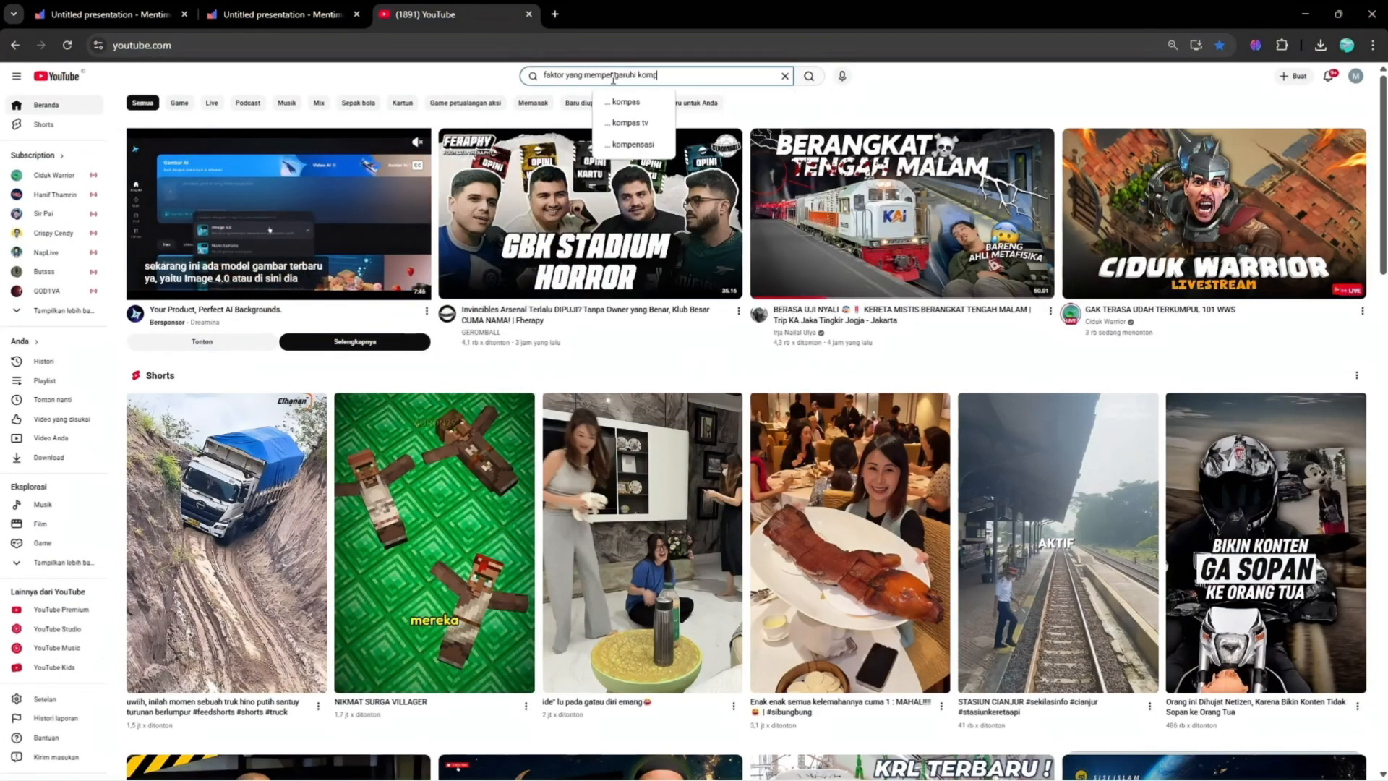
key(Return)
key(ctrl+w)
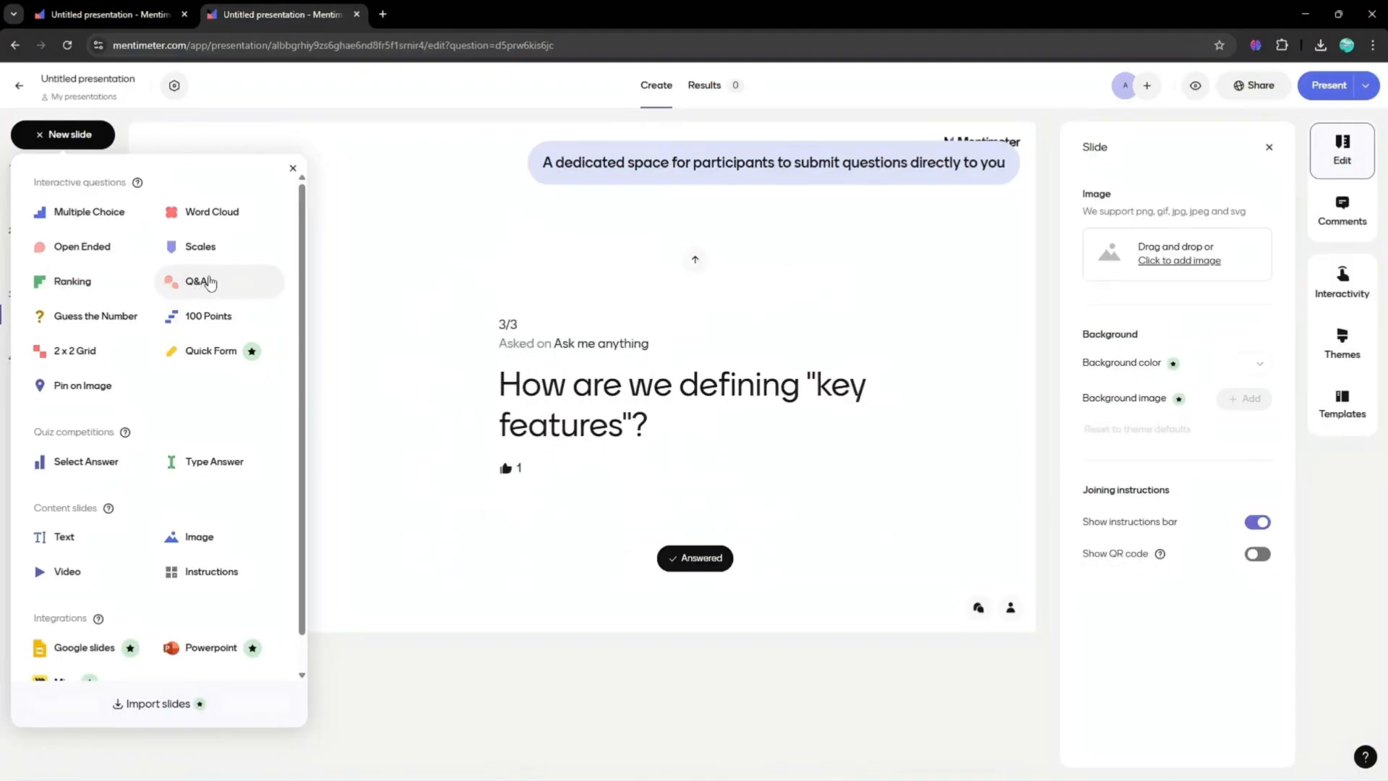
click(201, 285)
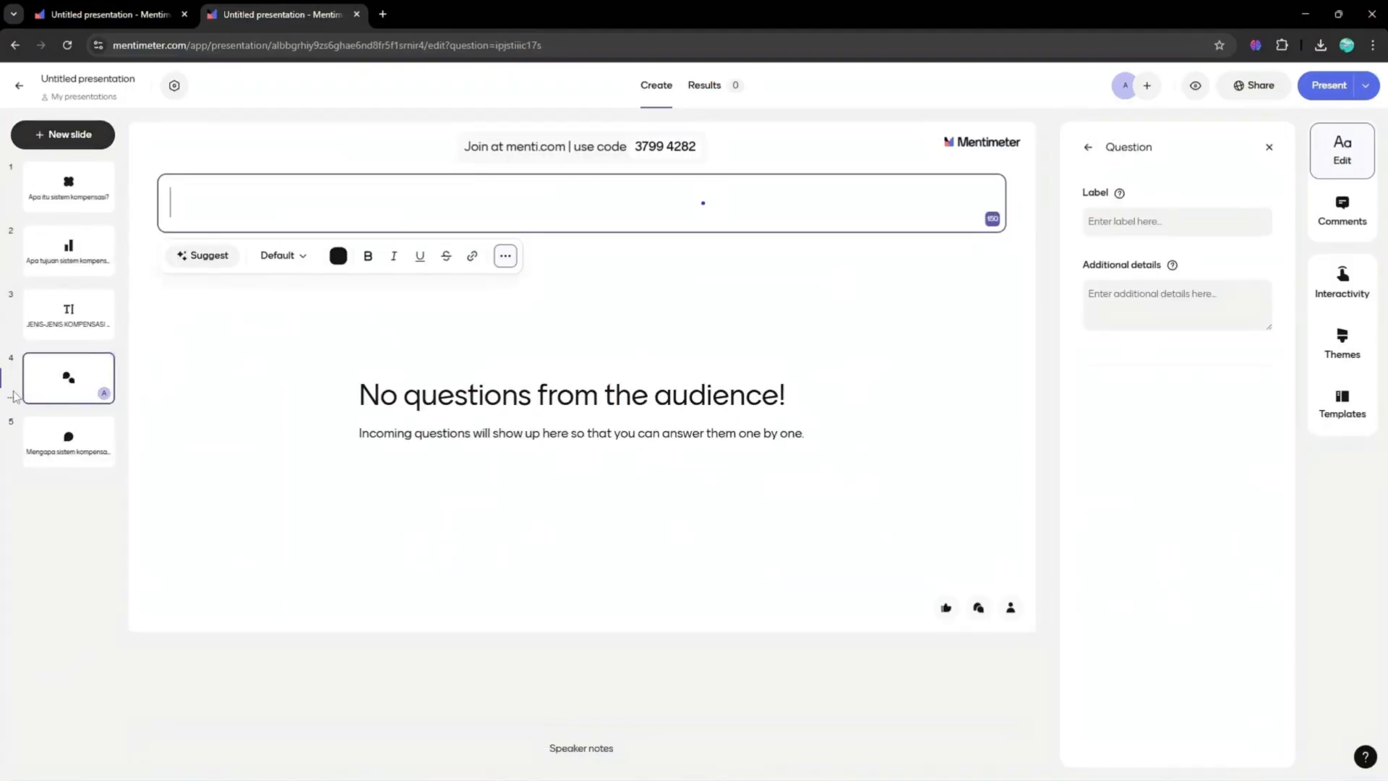
click(12, 396)
click(62, 592)
click(319, 428)
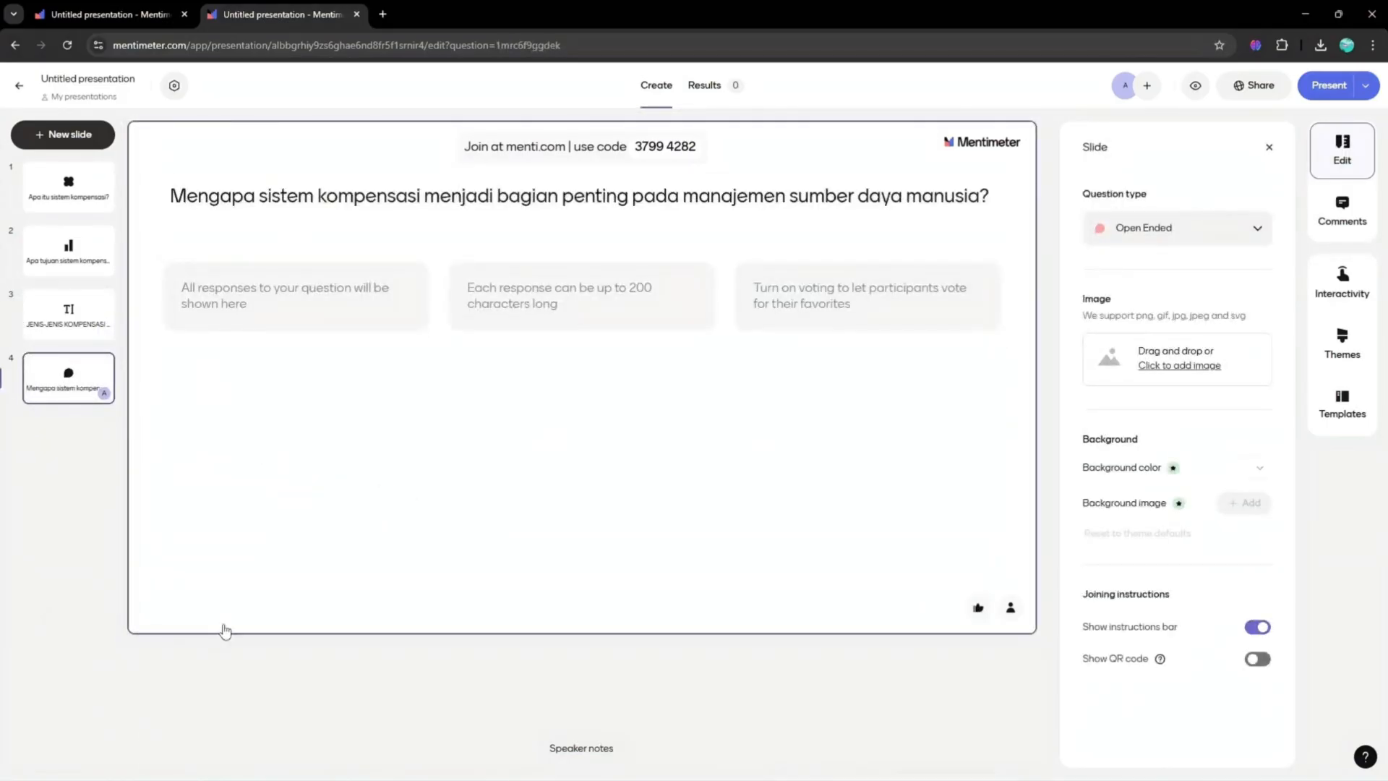
- Select the sentence 'Sistem kompensasi yang adil dan kompetitif akan mendorong karyawan bekerja lebih optimal.' in Word and paste it into the quiz slide's speaker notes
click(68, 187)
click(817, 764)
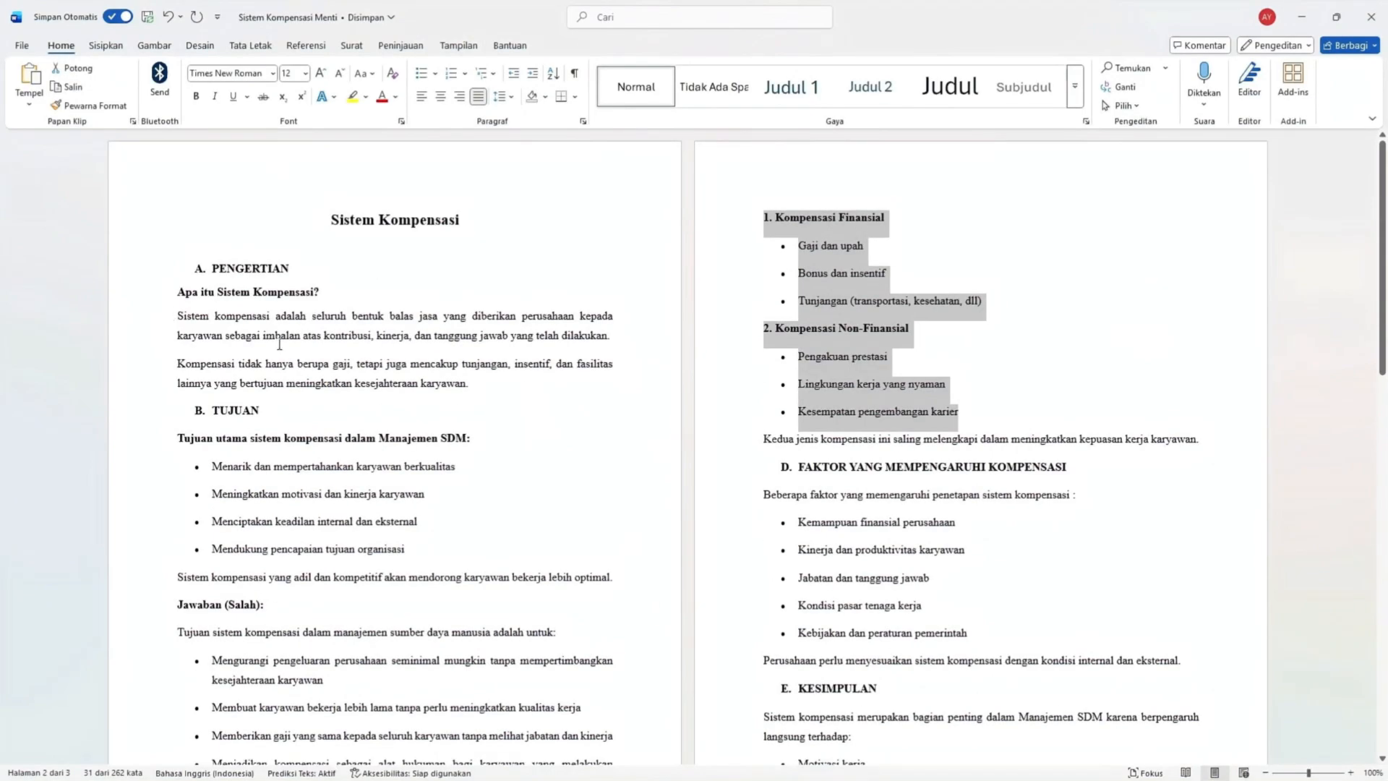
scroll(279, 344, down, 1)
drag(176, 508, 614, 510)
key(ctrl+c)
click(1302, 17)
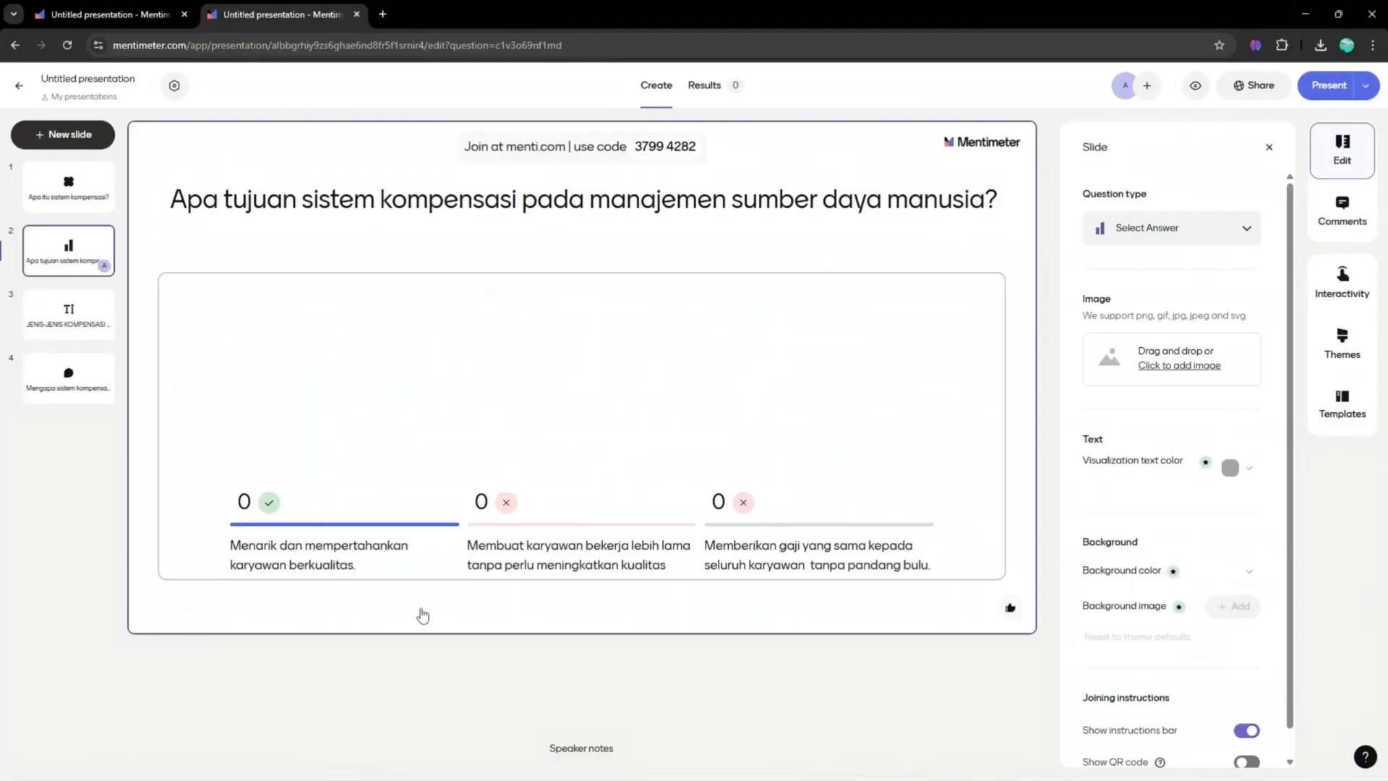
click(581, 748)
key(ctrl+v)
- Write the Open Ended slide's speaker notes: 'Kesimpulannya, perusahaan harus merancang sistem kompensasi secara adil, layak dan berkelanjutan'
click(69, 377)
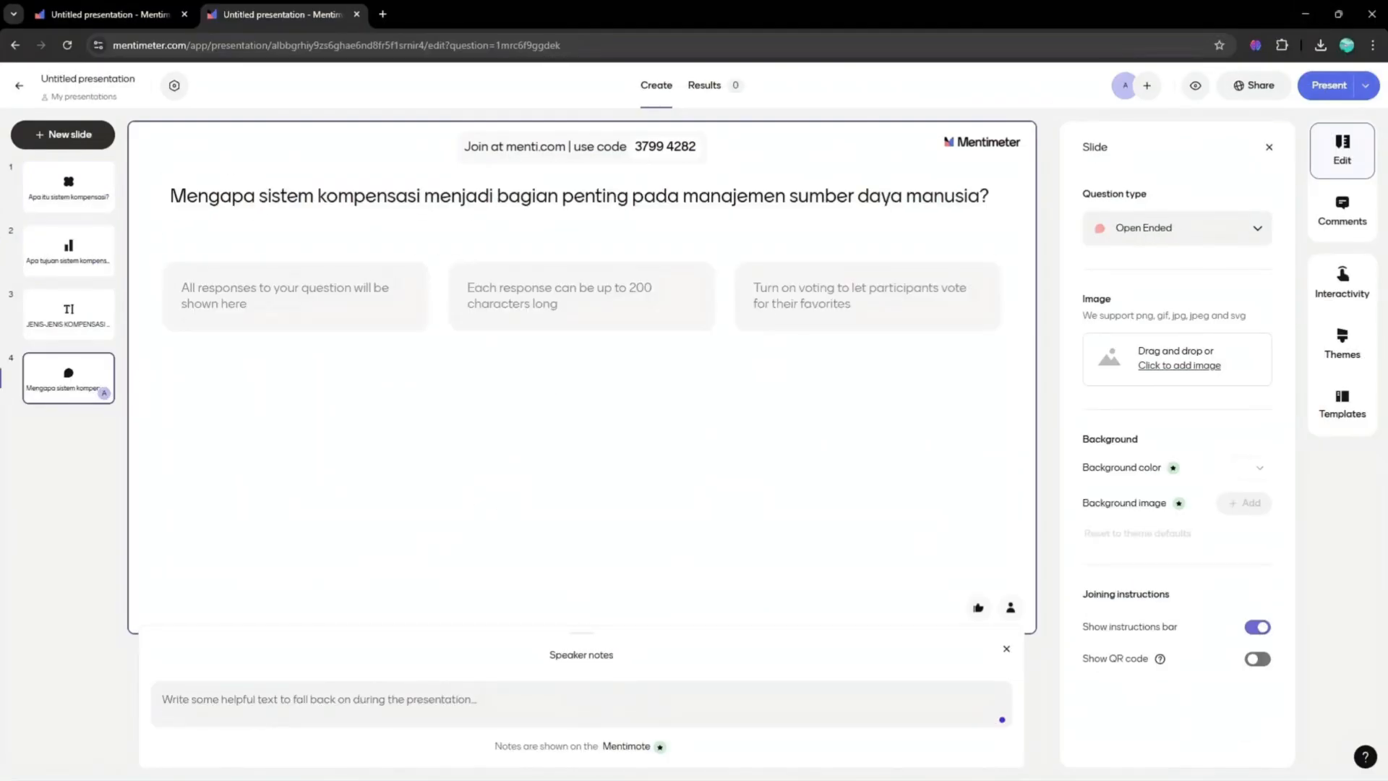
click(818, 763)
scroll(780, 635, down, 1)
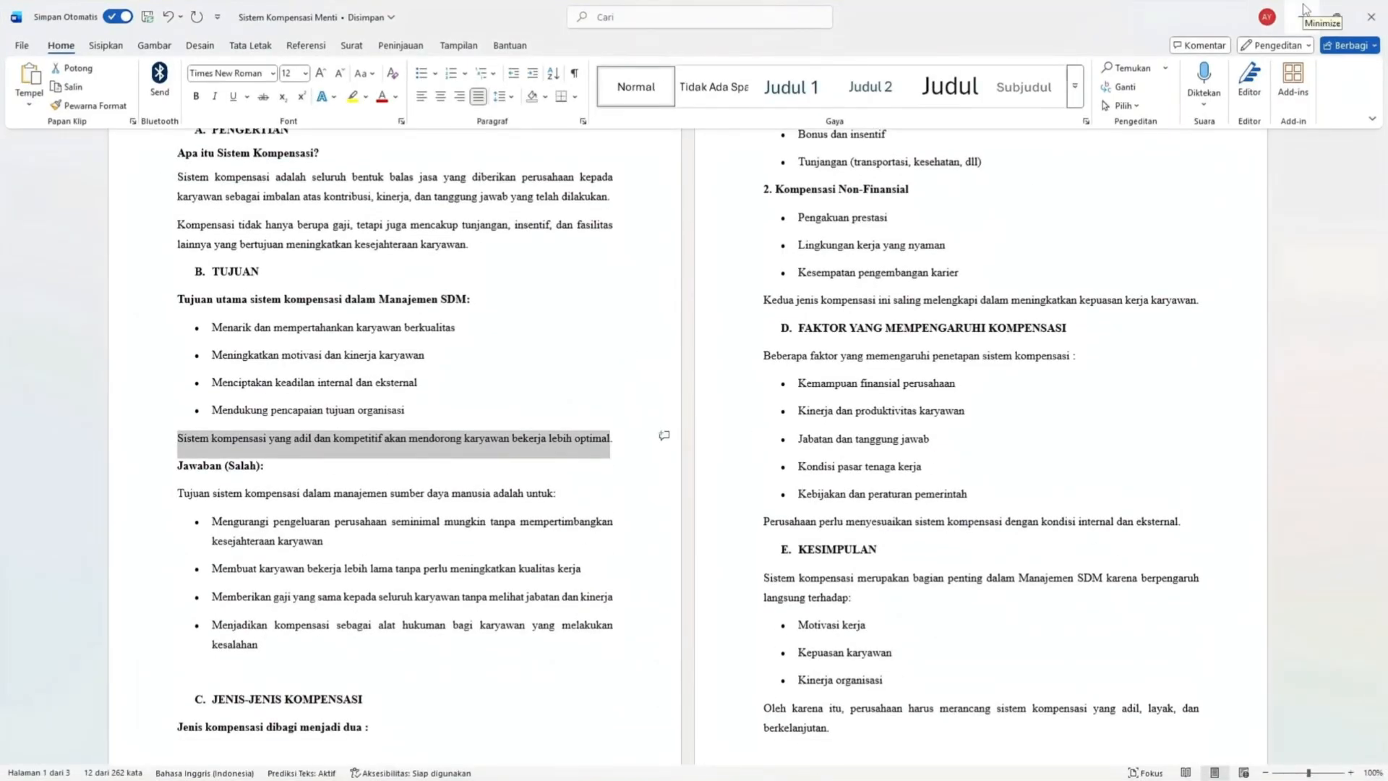
click(1306, 10)
click(520, 698)
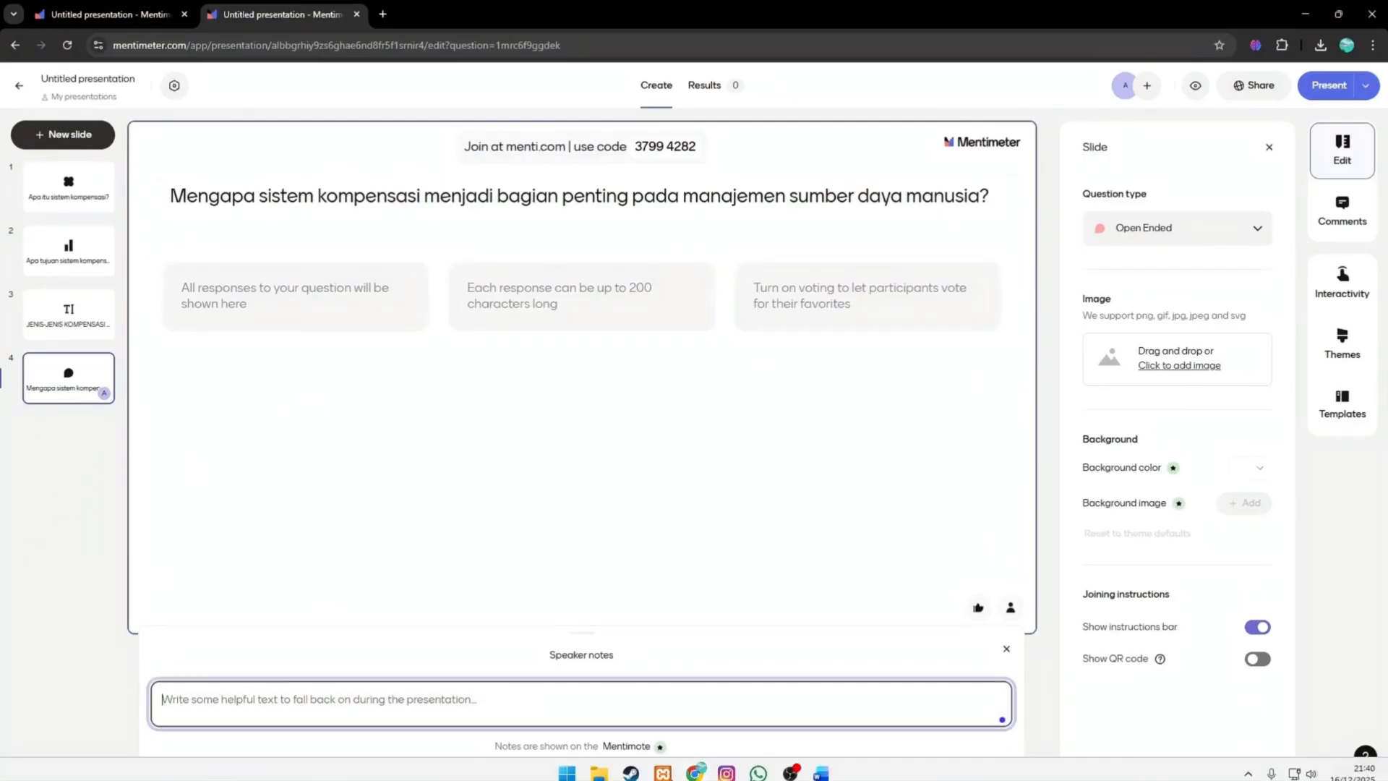
click(824, 770)
click(824, 768)
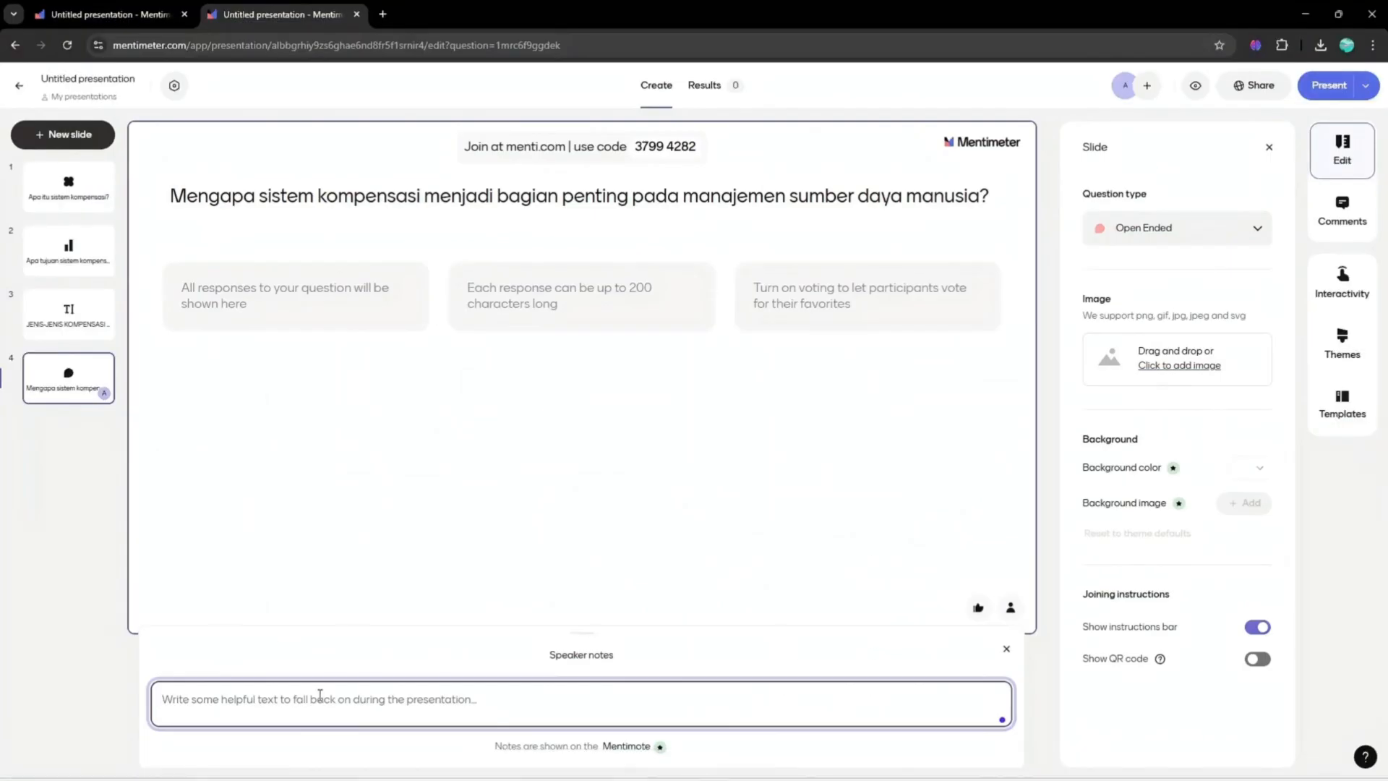
text(Kesimpulannya, perusahaan harus m)
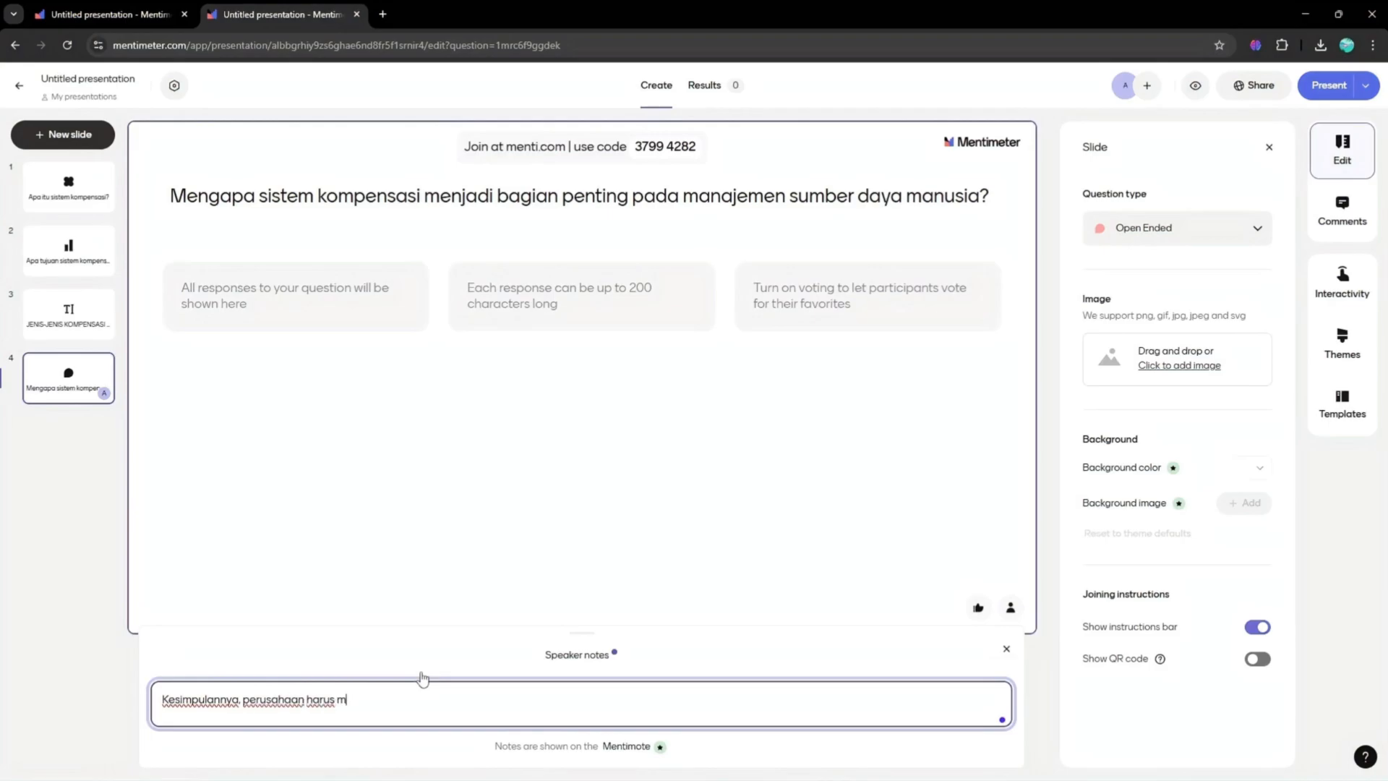
text(erancang)
key(alt+Tab)
text(sistem kom)
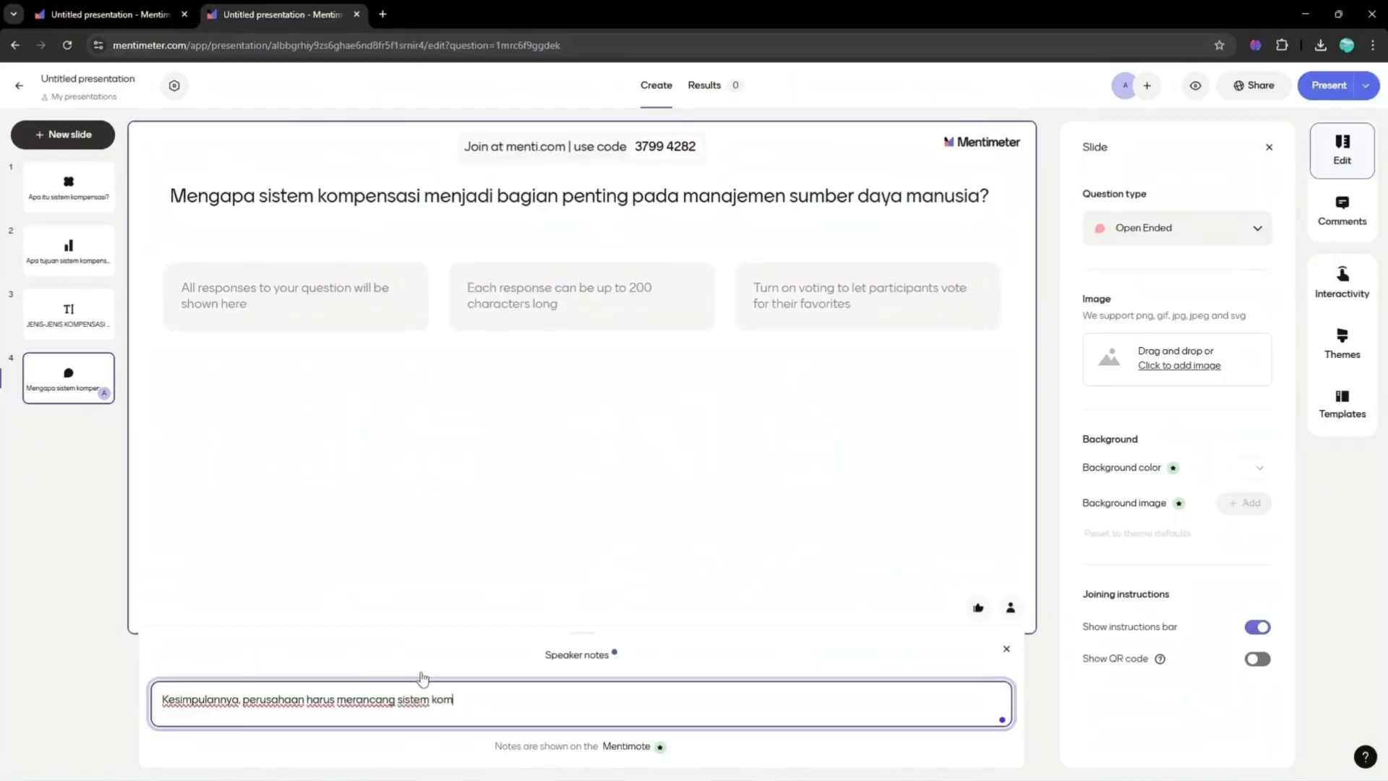
text(pensasi secara adil, l)
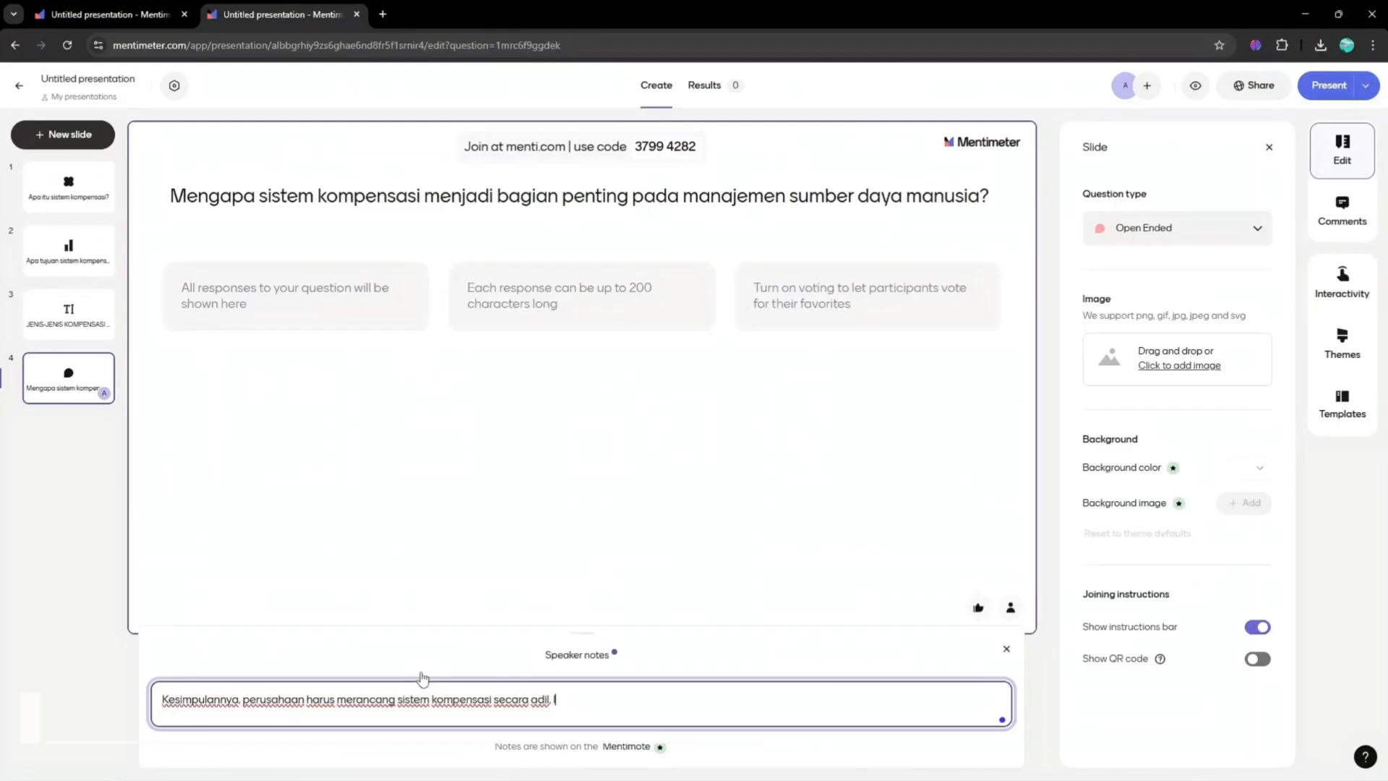
text(ayak dan berkelanjutan)
- Name the presentation 'Sistem Kompensasi' before sharing it
click(1366, 85)
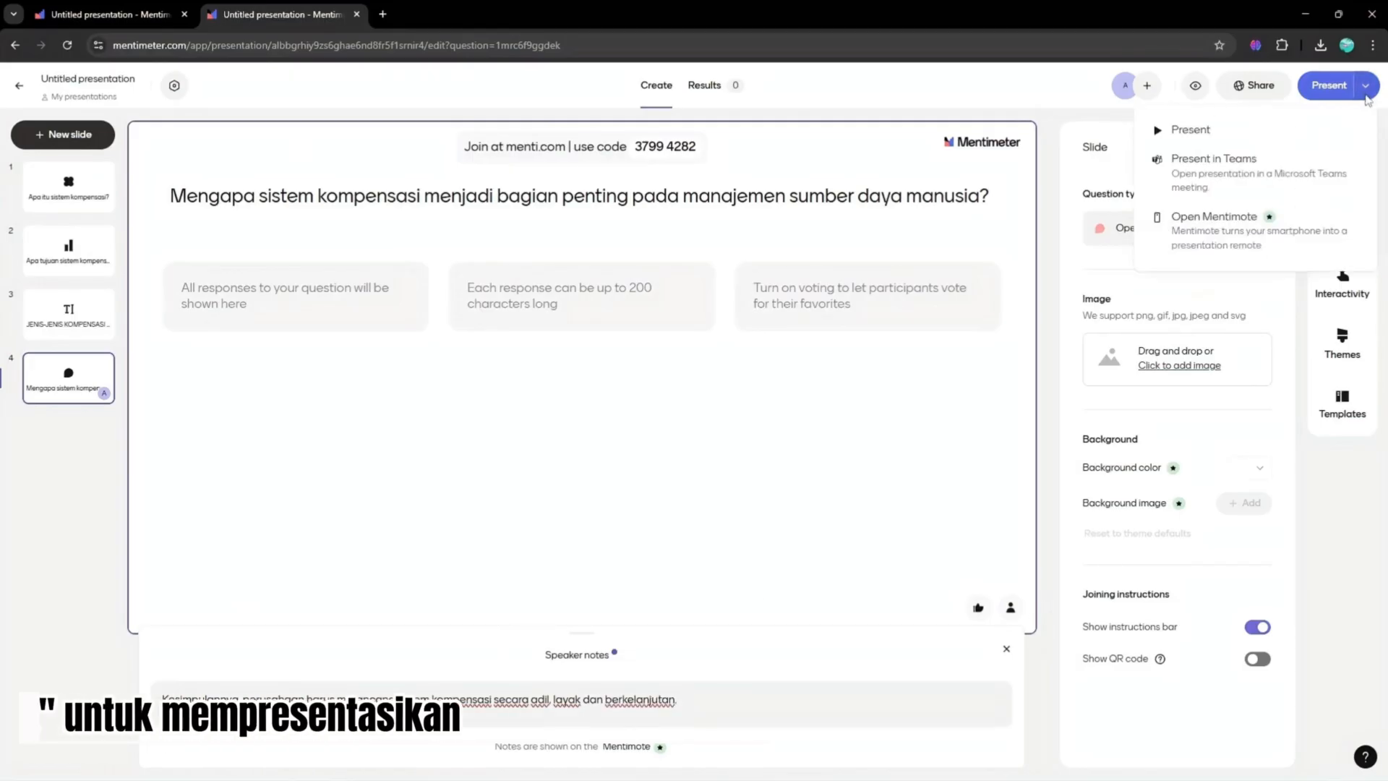
click(1358, 547)
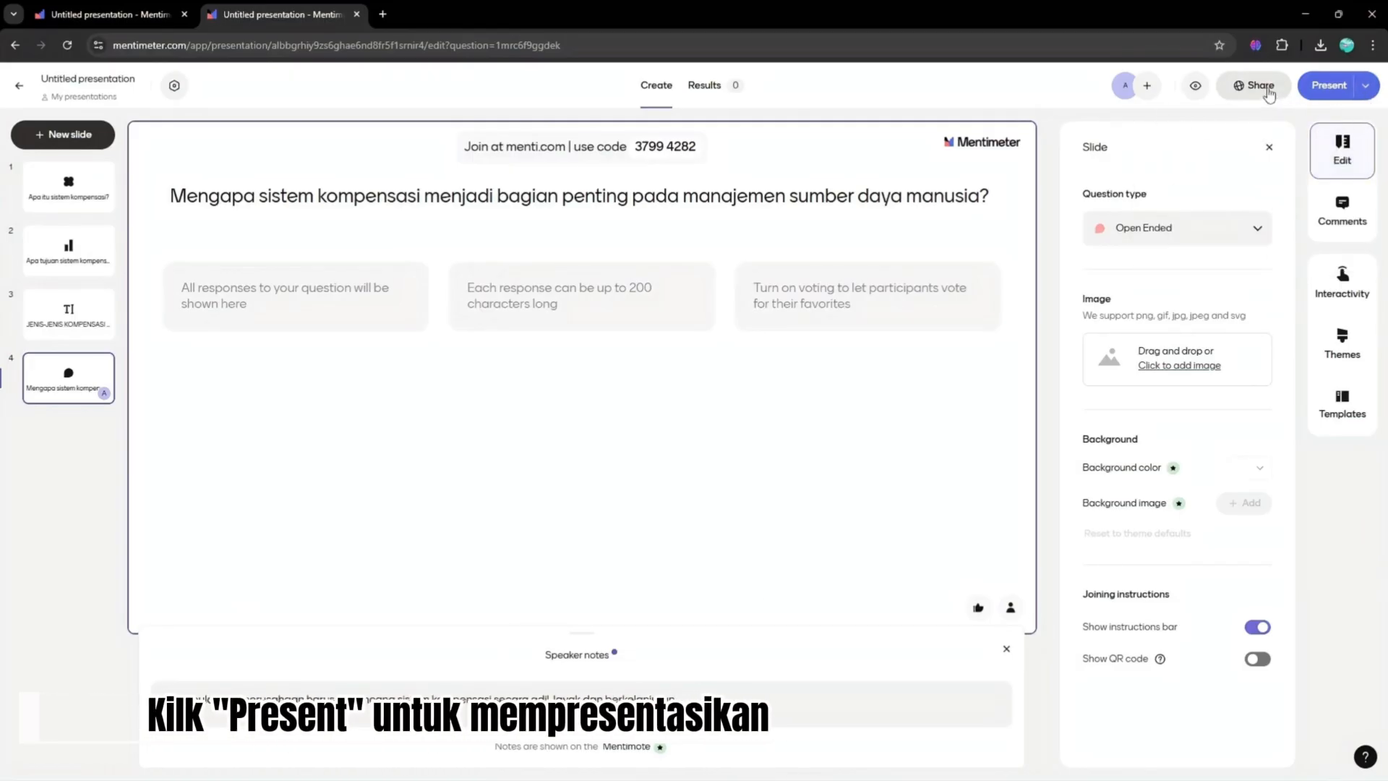
click(1268, 92)
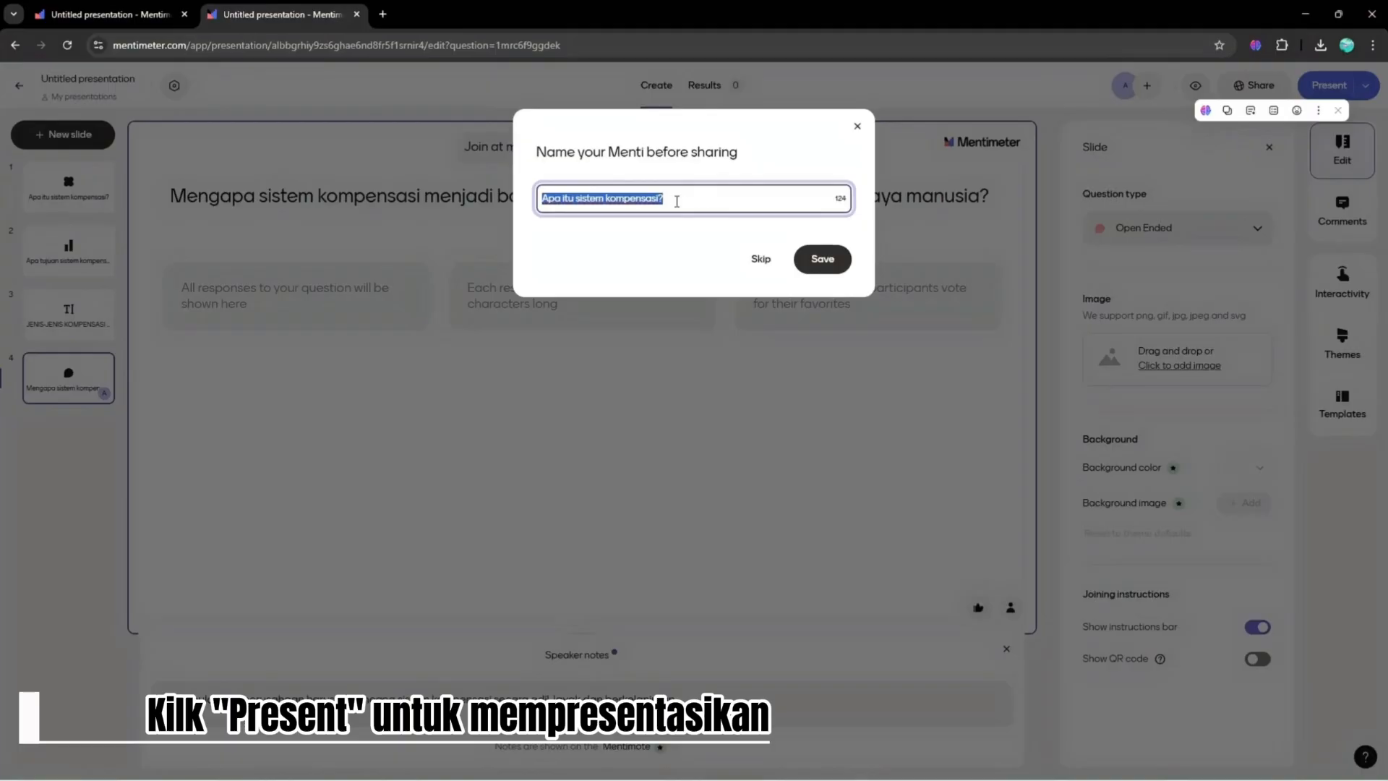
text(Sistem Kompensasi)
click(822, 261)
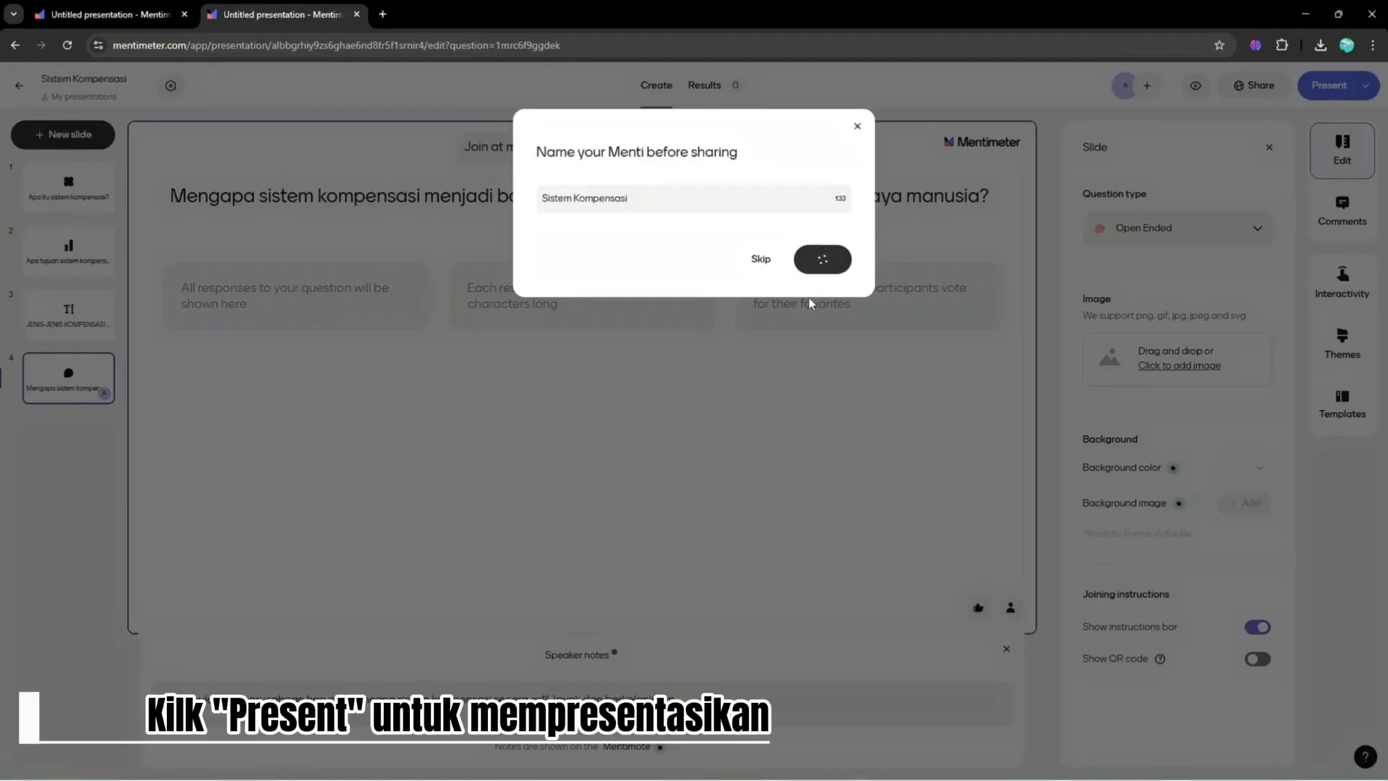
- Review the participant sharing options and close the share dialog
click(835, 637)
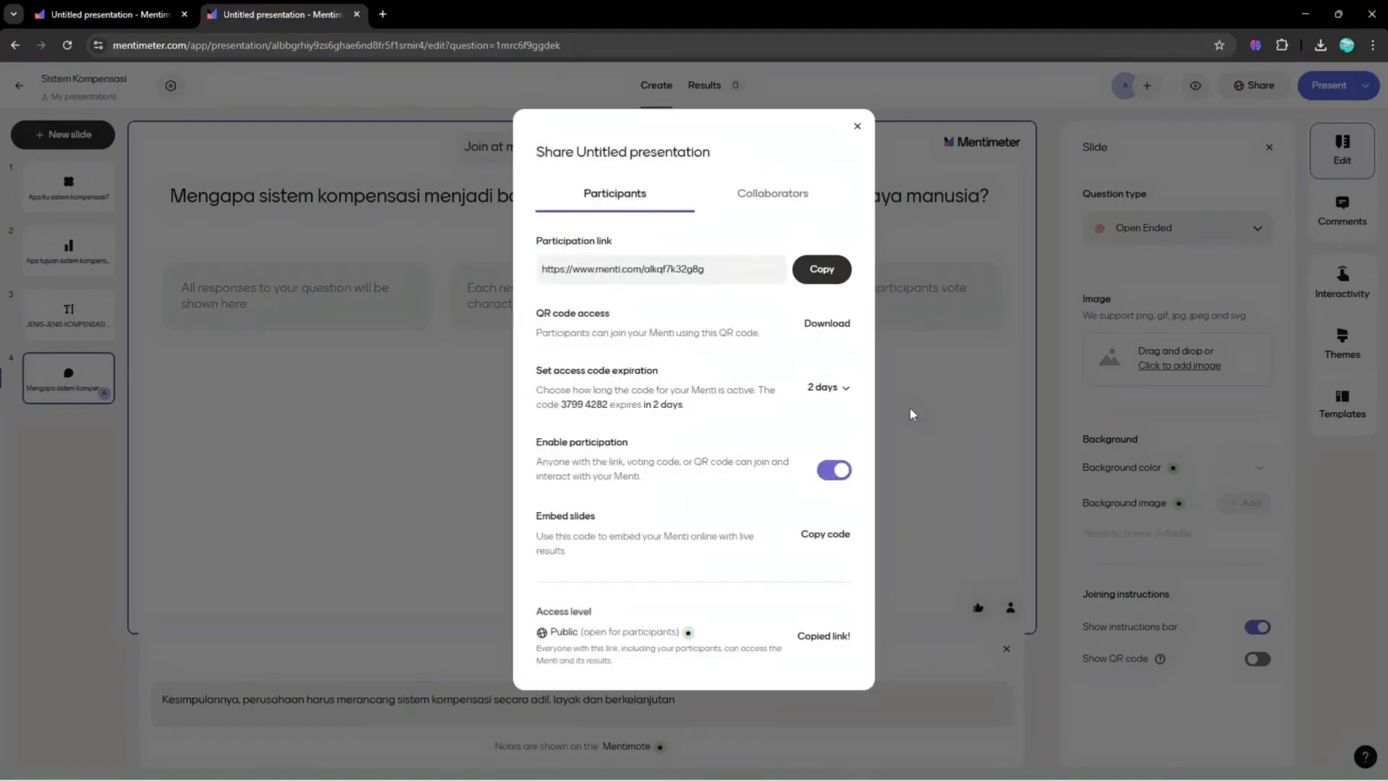
click(819, 396)
click(828, 460)
click(858, 126)
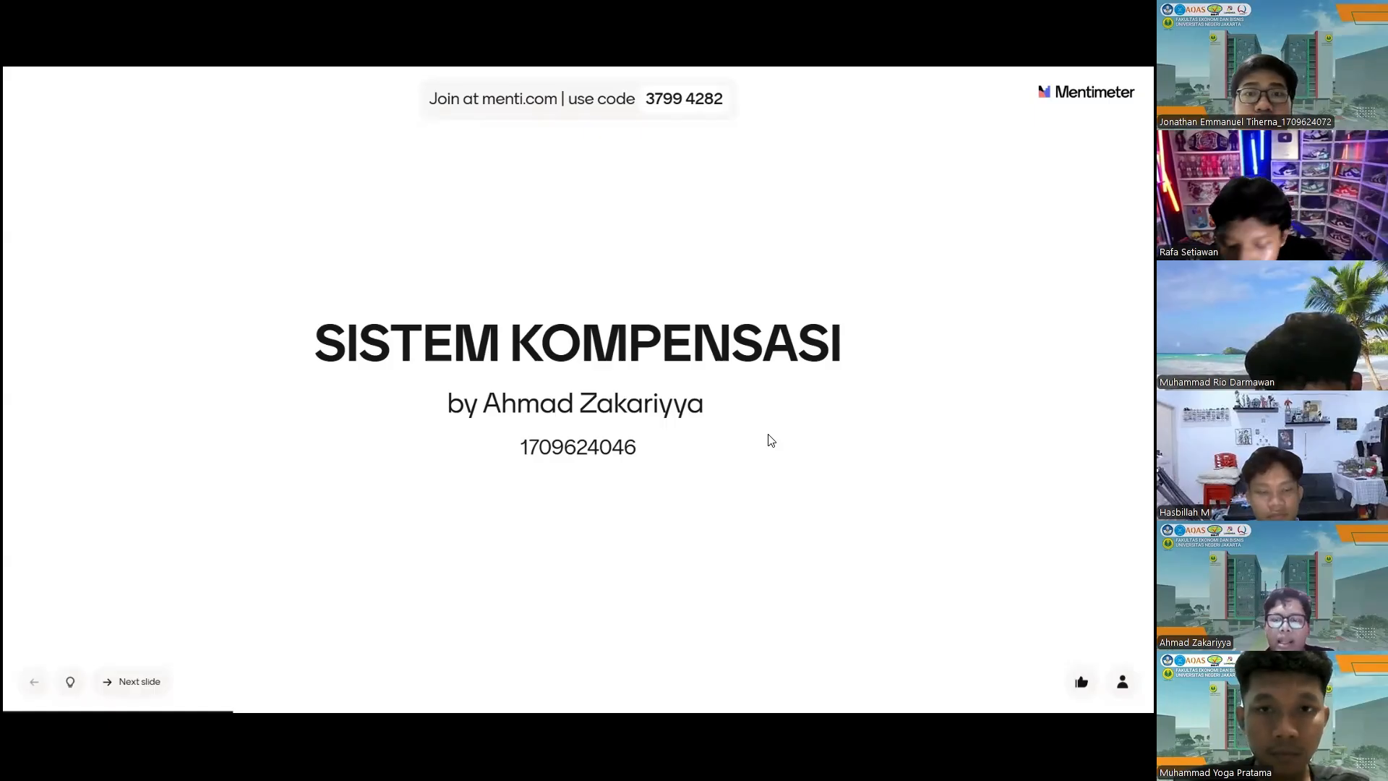
- Present the Menti, moving between the title slide and the first question slide
key(Right)
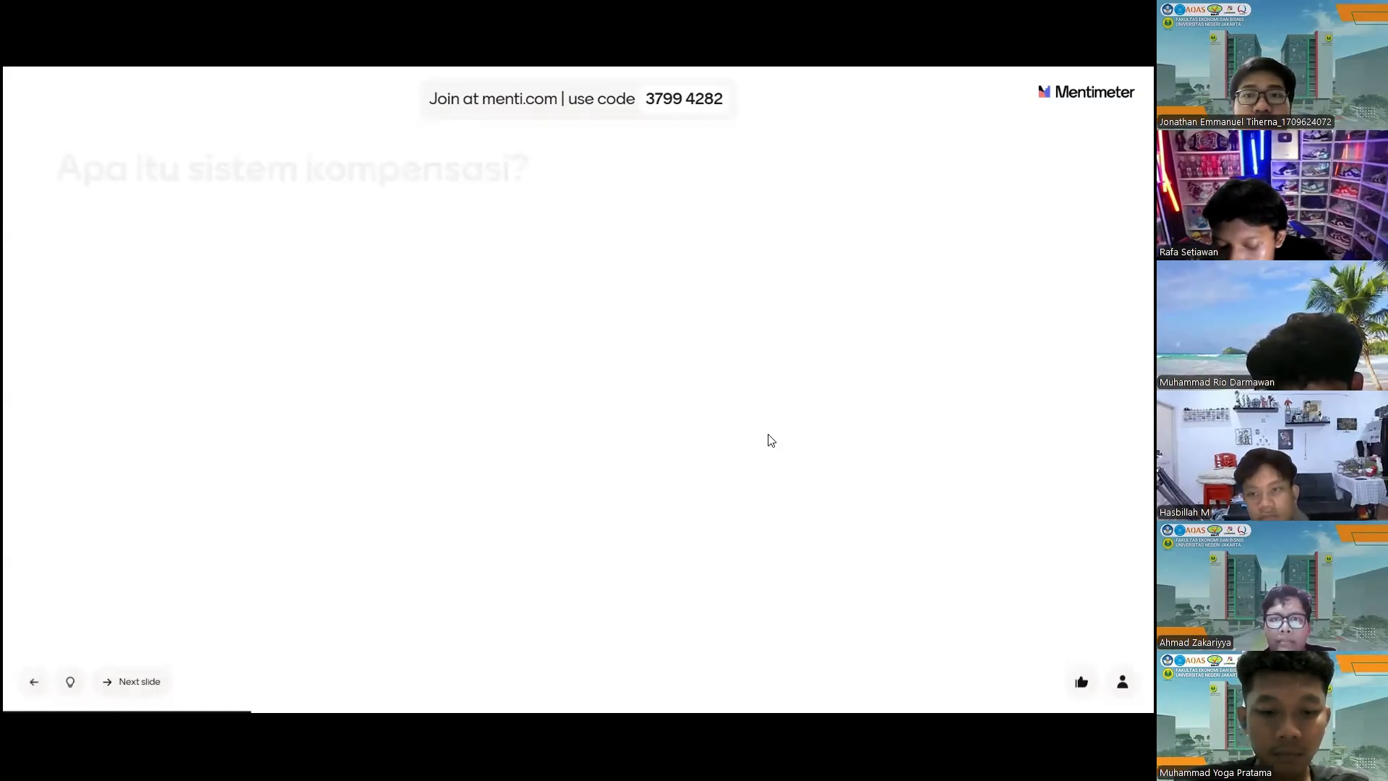
key(Left)
click(685, 103)
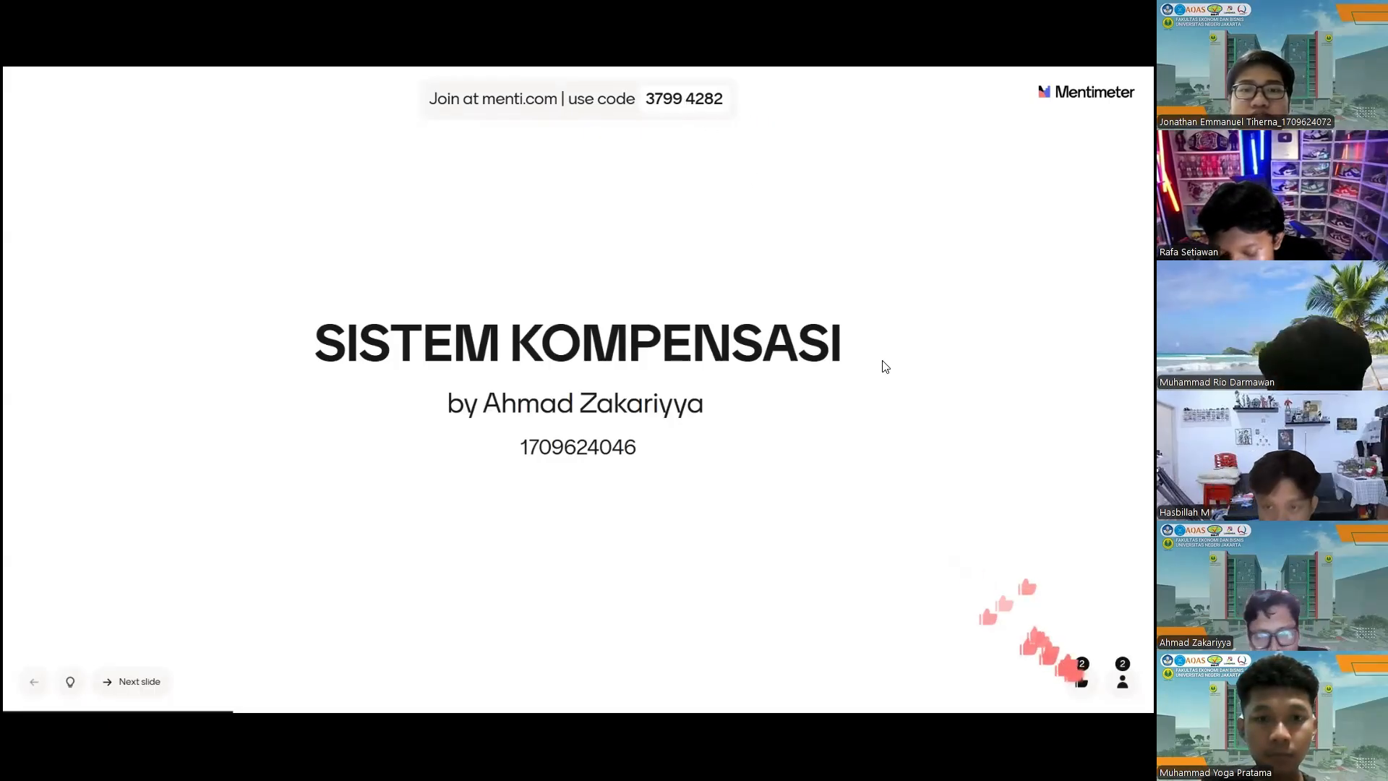
key(Right)
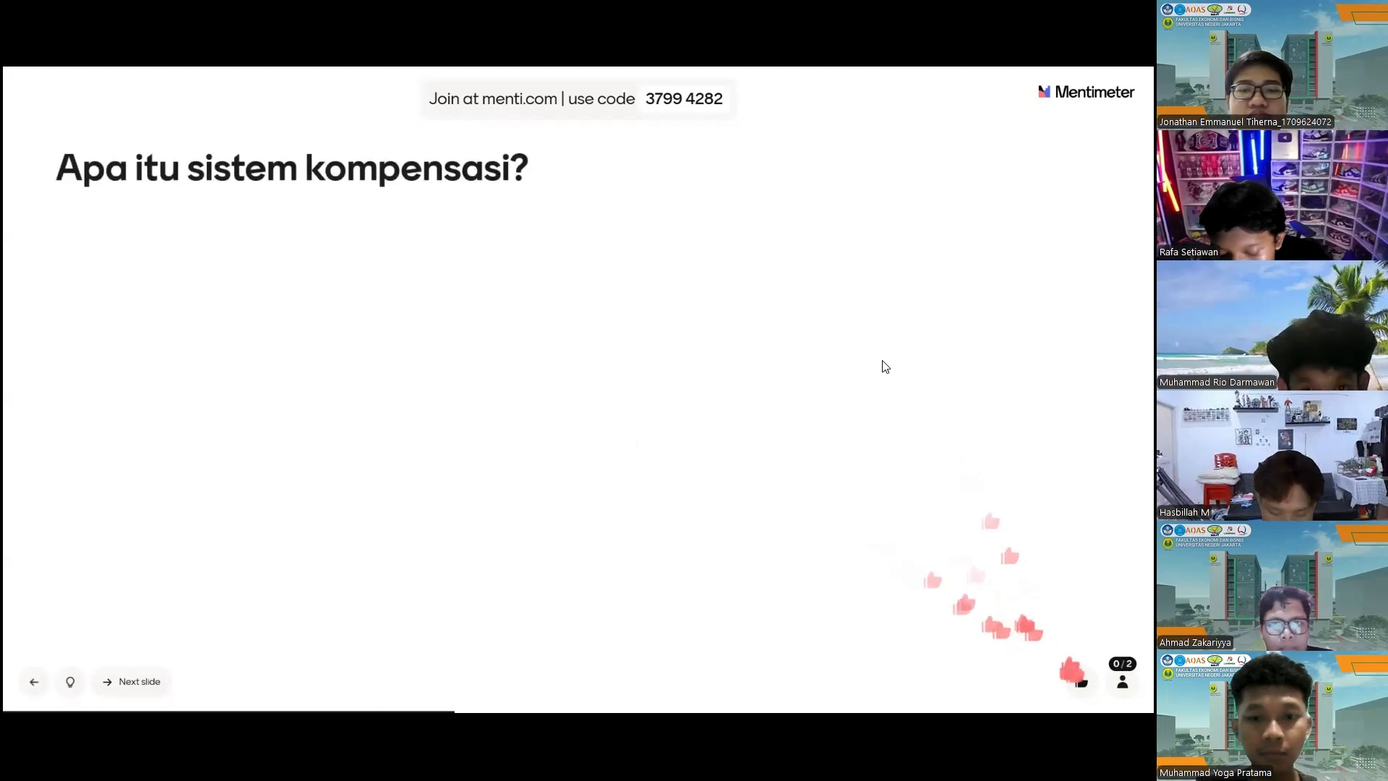